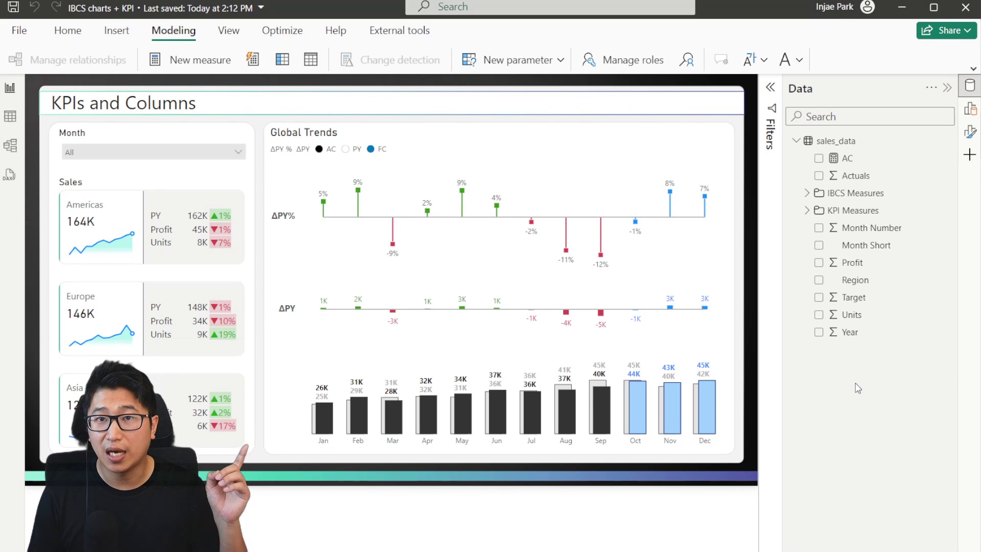
# Step: Expand the IBCS Measures and KPI Measures folders in the Data pane to view their measures
pyautogui.click(807, 193)
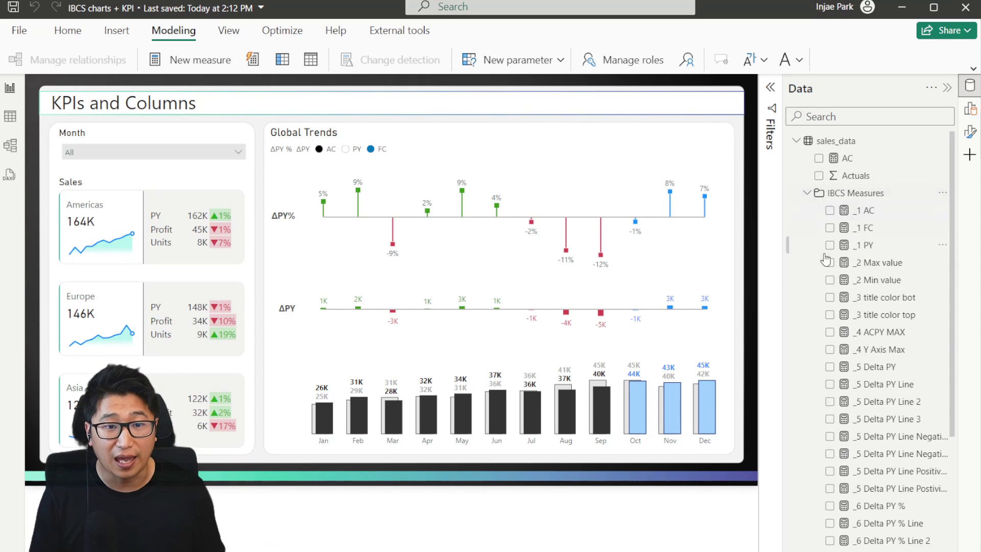
pyautogui.scroll(-5, 802, 460)
pyautogui.click(802, 460)
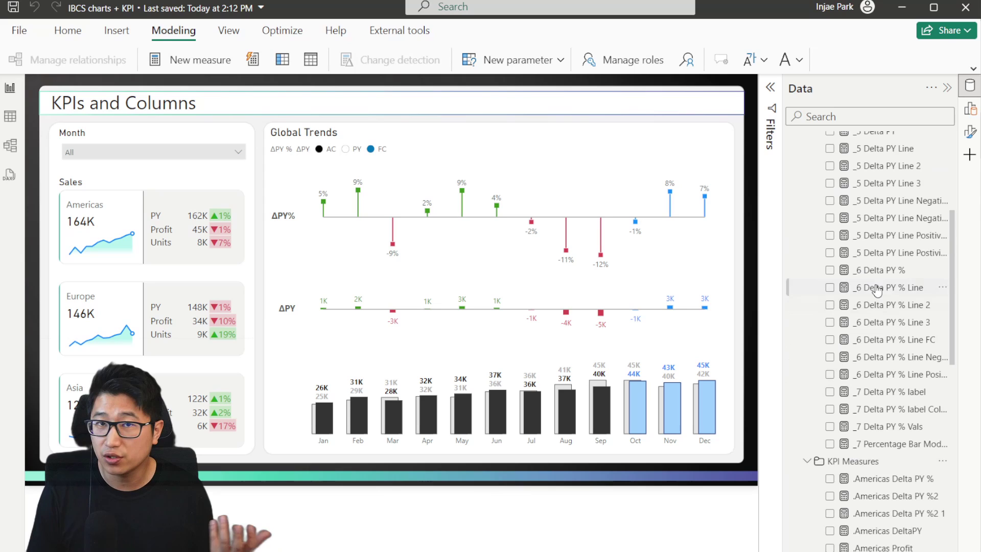
pyautogui.scroll(5, 875, 285)
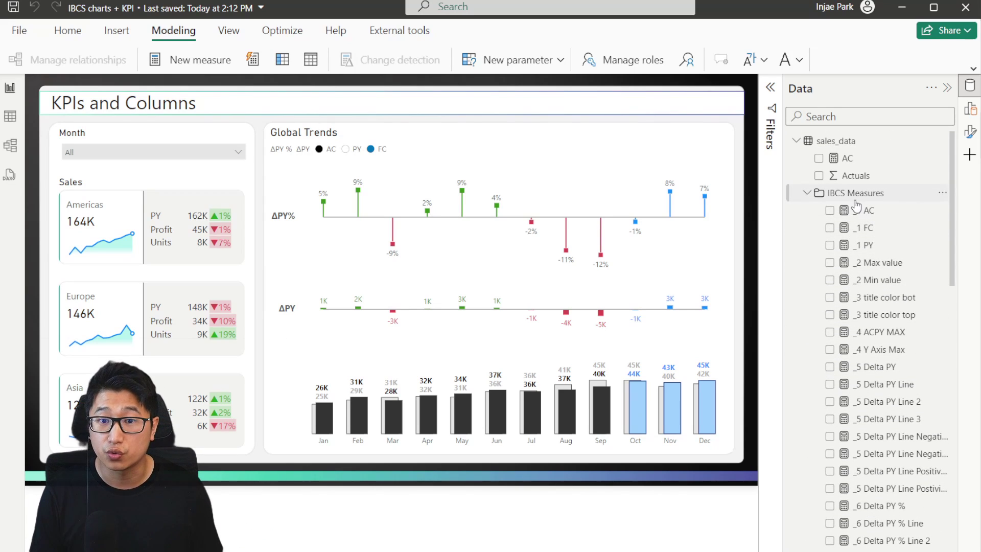
# Step: Scroll through the regional measure definitions in DAX query view
pyautogui.click(9, 173)
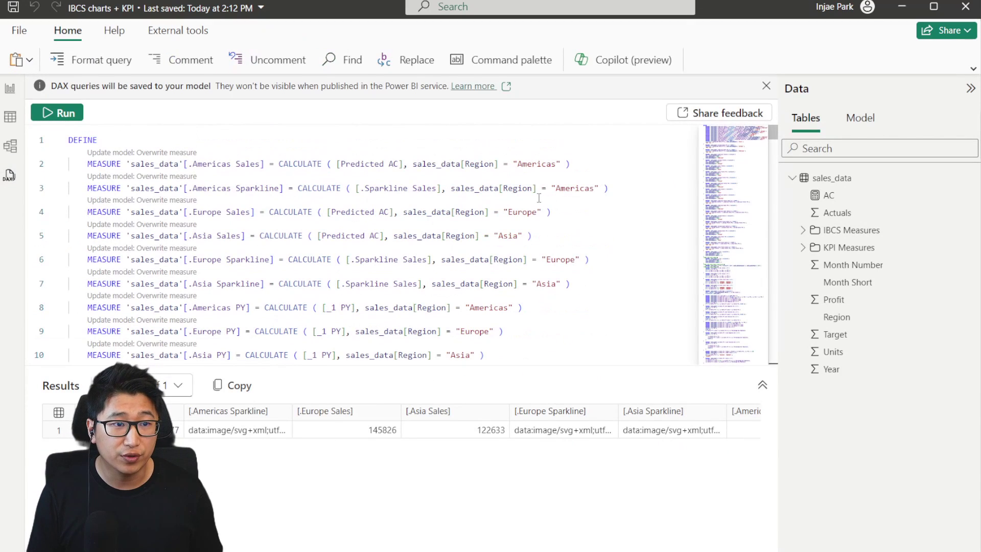
pyautogui.scroll(-3, 248, 223)
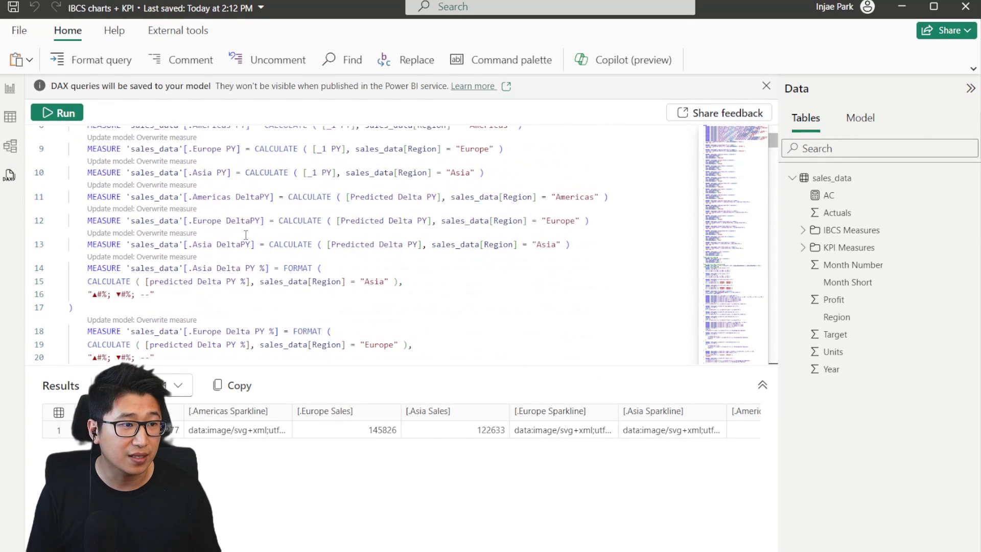
pyautogui.scroll(3, 245, 235)
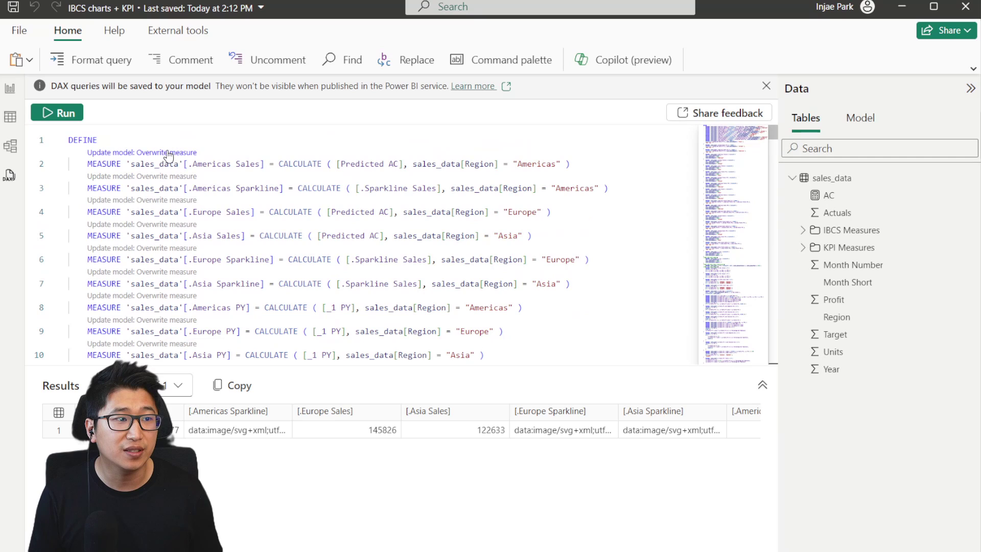
# Step: Start an Overwrite measure, cancel it without updating the model, and go to the Excel script generator
pyautogui.click(168, 152)
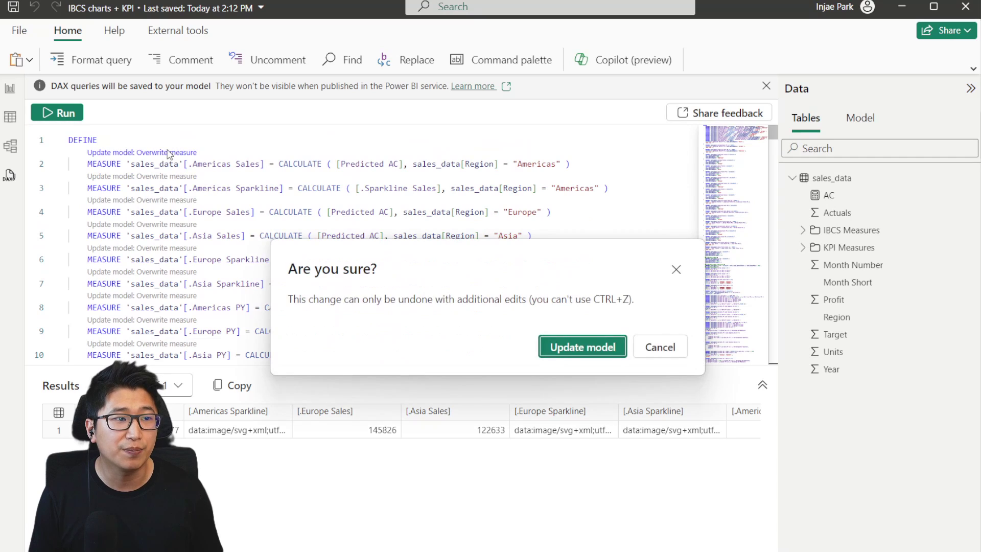
pyautogui.click(676, 270)
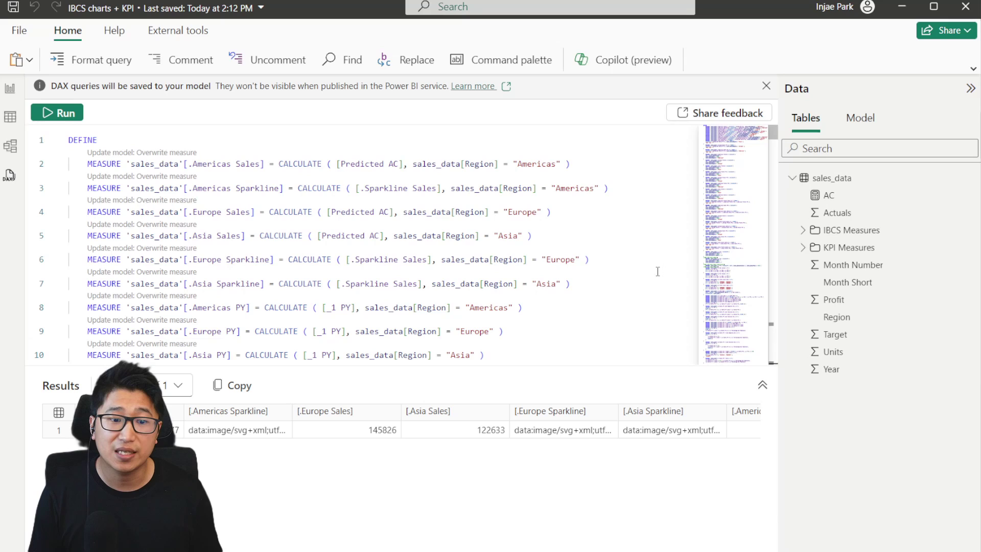
pyautogui.hotkey('alt', 'Tab')
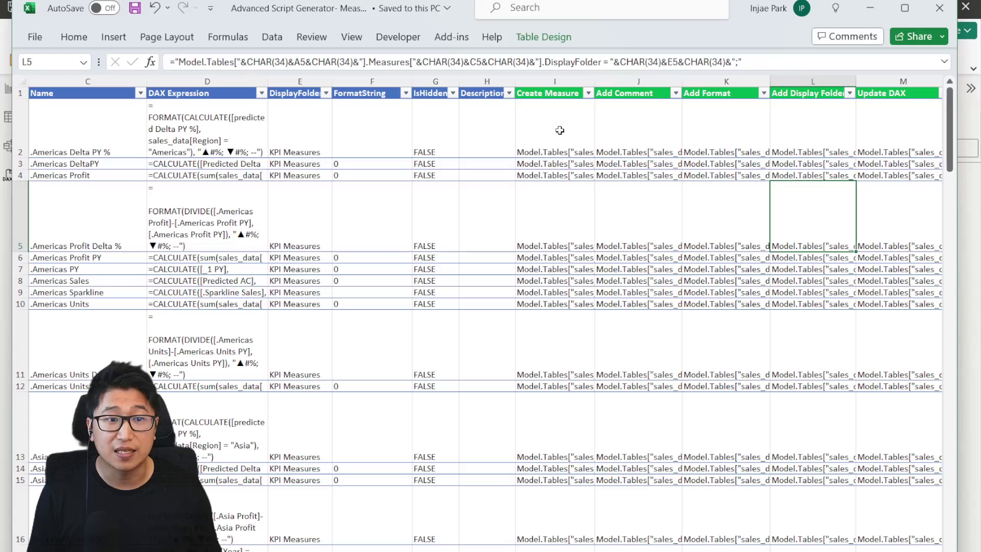
# Step: Copy the Create Measure, Add Comment, Add Format and Add Display Folder scripts for all measure rows
pyautogui.moveTo(558, 132); pyautogui.dragTo(870, 383)
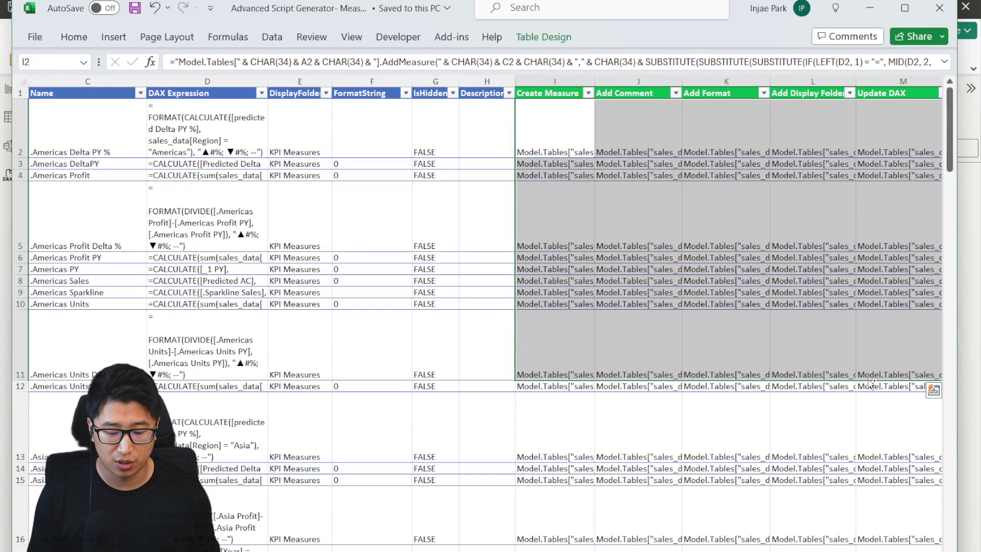
pyautogui.hotkey('shift', 'Left')
pyautogui.hotkey('ctrl', 'shift', 'Down')
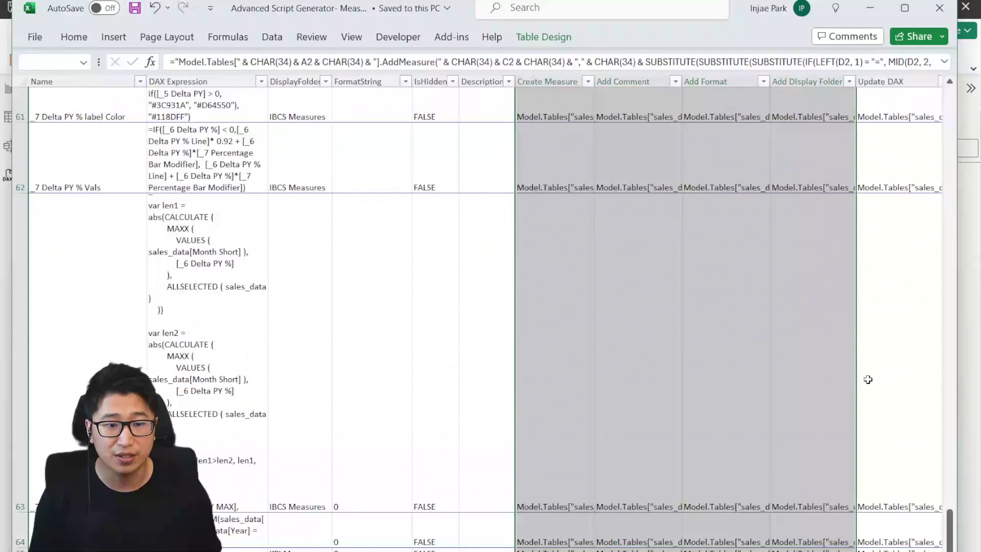
pyautogui.hotkey('ctrl', 'c')
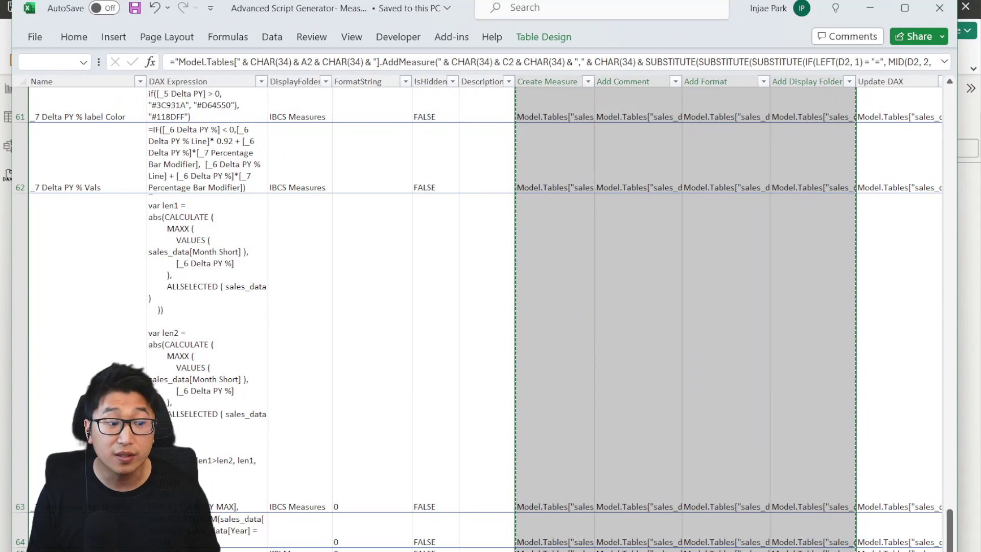
pyautogui.hotkey('alt', 'Tab')
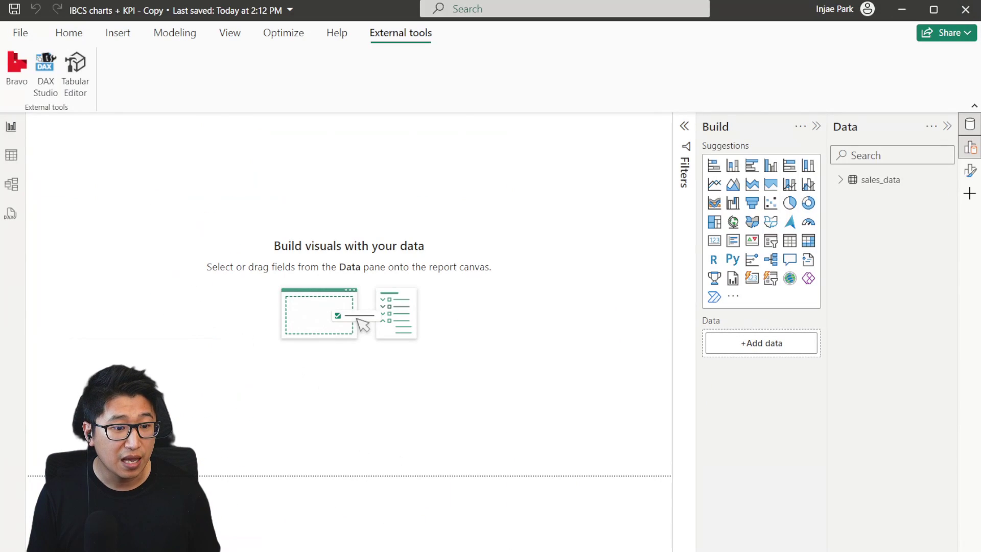
# Step: Paste the copied scripts into Tabular Editor's C# Script editor, run them, and inspect KPI Measures
pyautogui.hotkey('alt', 'Tab')
pyautogui.click(466, 170)
pyautogui.hotkey('ctrl', 'v')
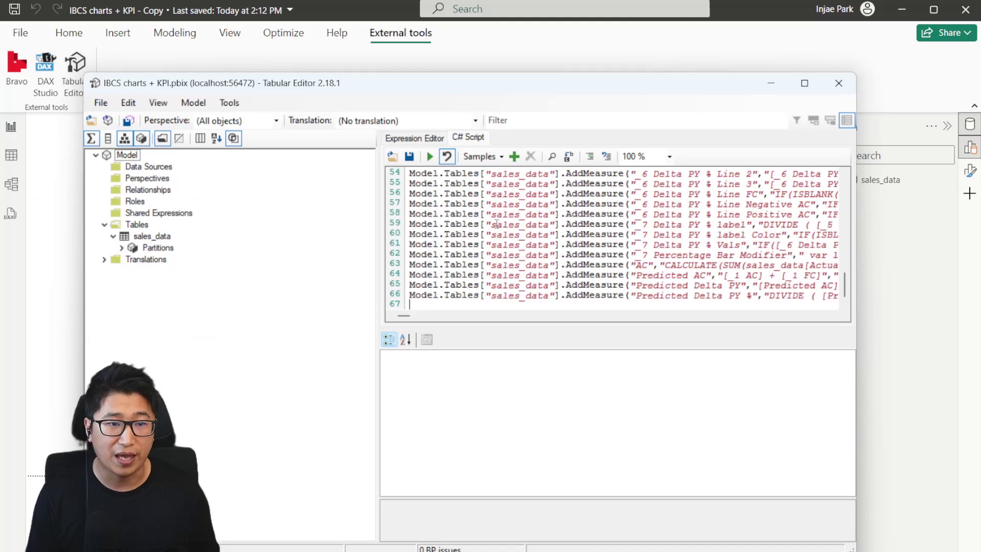
pyautogui.click(429, 156)
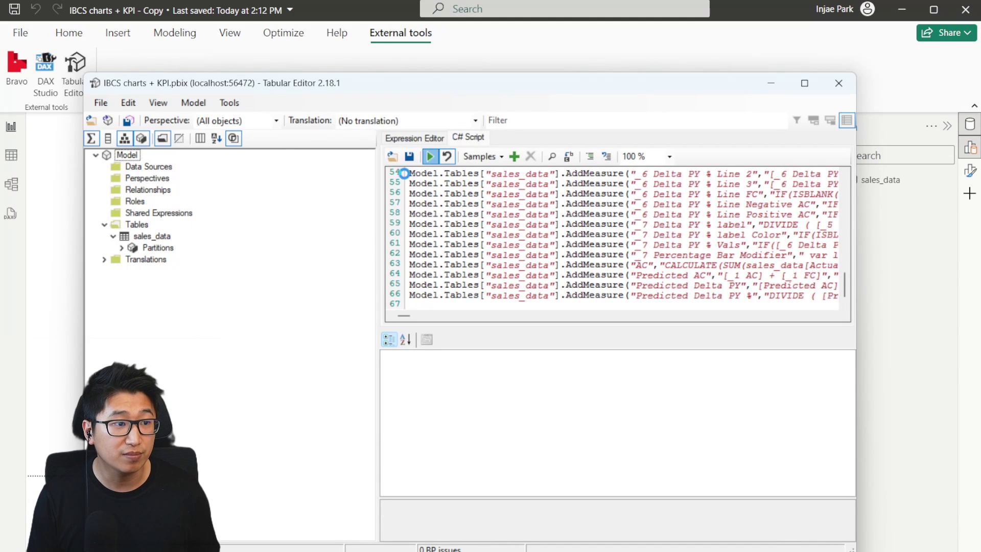
pyautogui.click(121, 259)
pyautogui.scroll(-5, 128, 281)
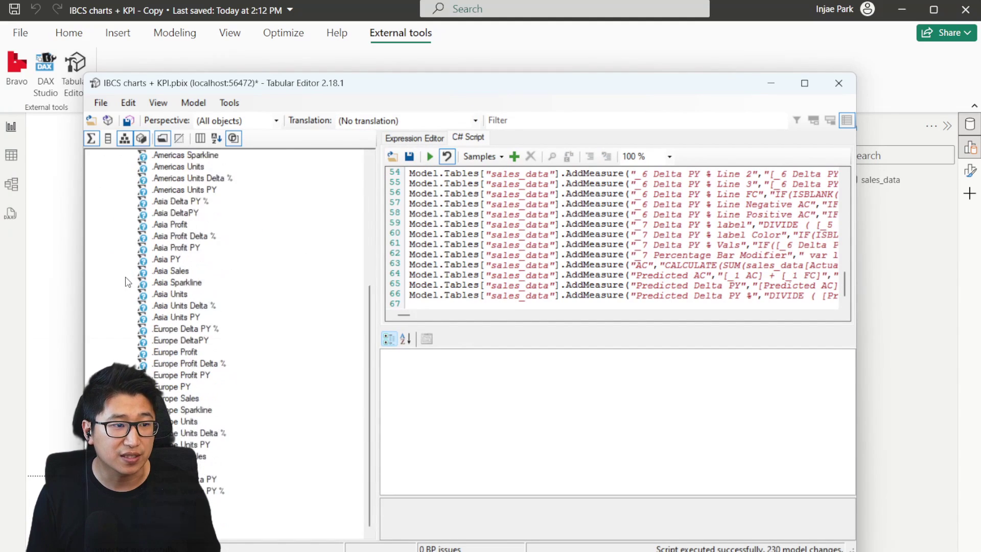
pyautogui.scroll(-10, 258, 378)
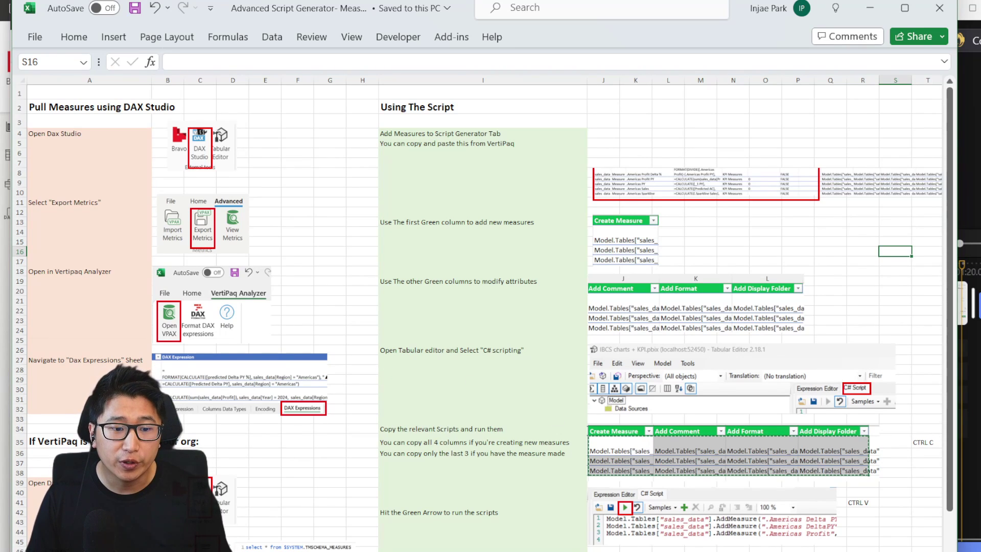
# Step: Scroll the instructions sheet right through the Using The Script and Formatting everything sections
pyautogui.hscroll(4, 647, 431)
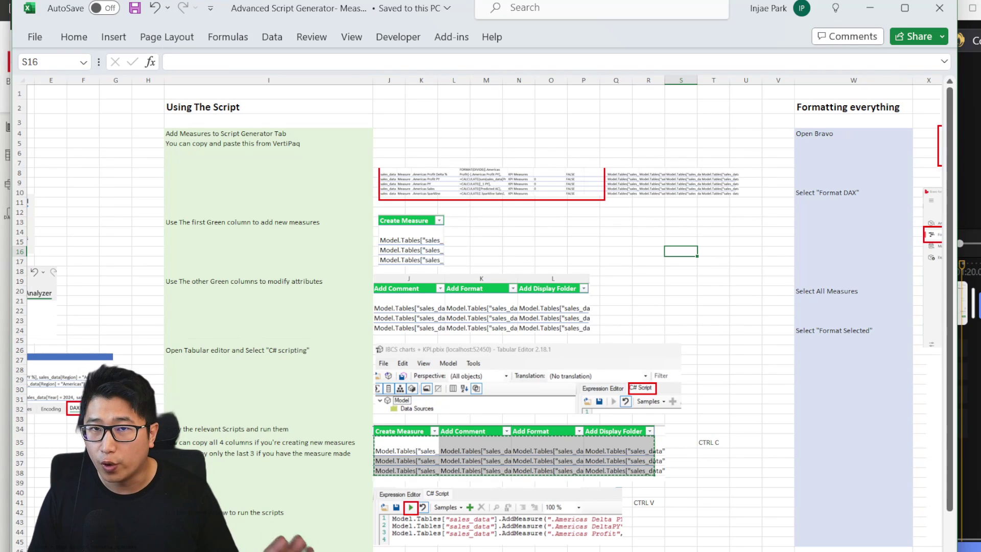
pyautogui.hscroll(3, 484, 313)
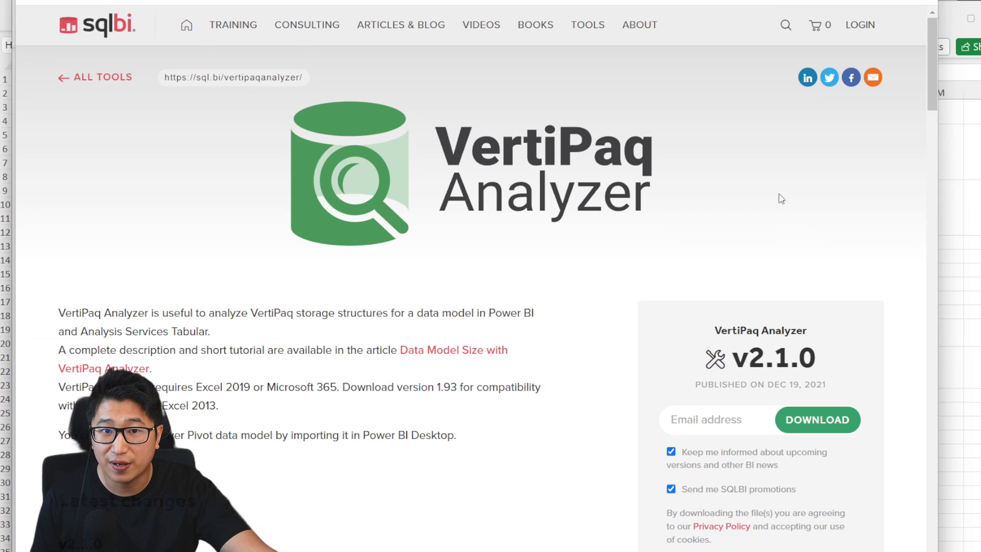
# Step: Bring the VertiPaq Analyzer workbook to the front
pyautogui.click(971, 209)
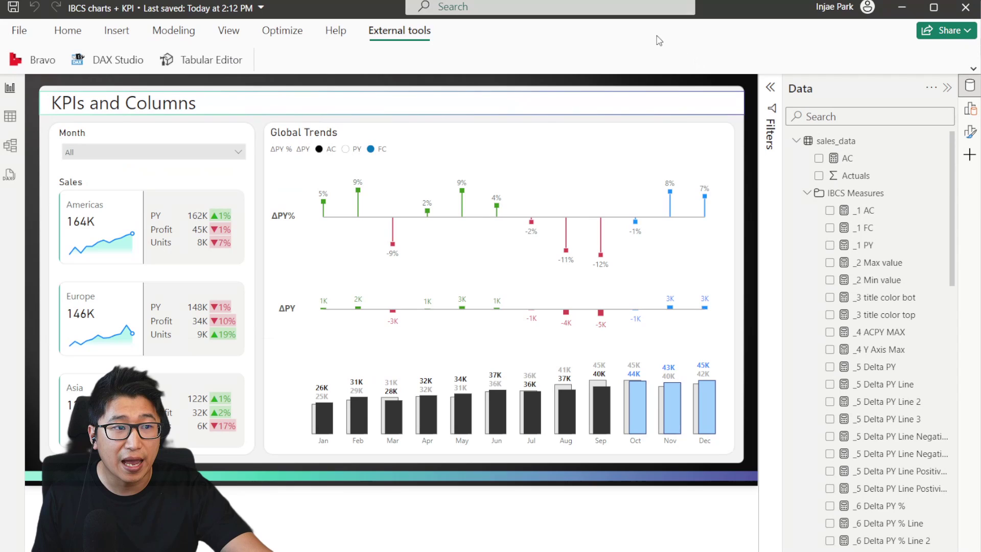
# Step: Launch DAX Studio from External tools and open Advanced > Export Metrics, cancelling the save
pyautogui.click(116, 67)
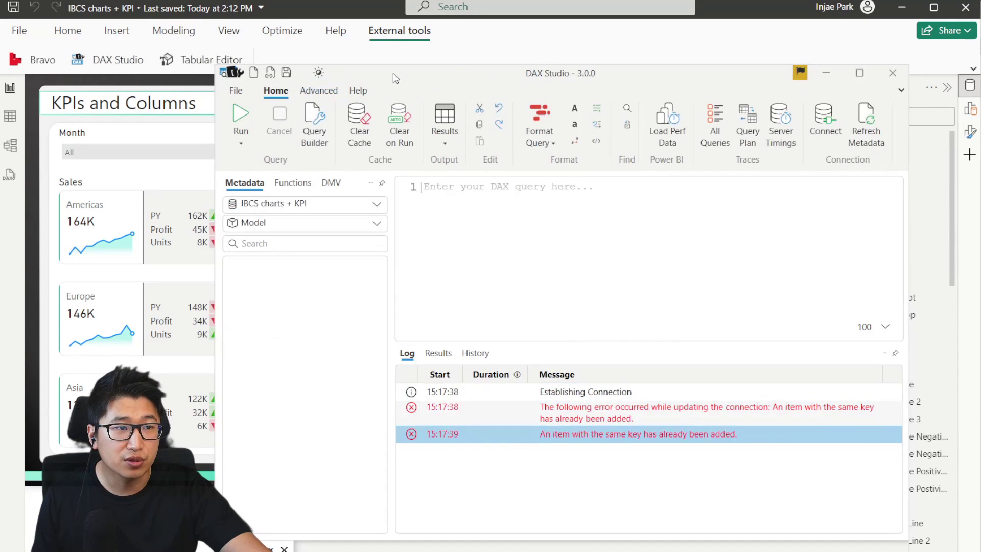
pyautogui.moveTo(386, 75); pyautogui.dragTo(399, 55)
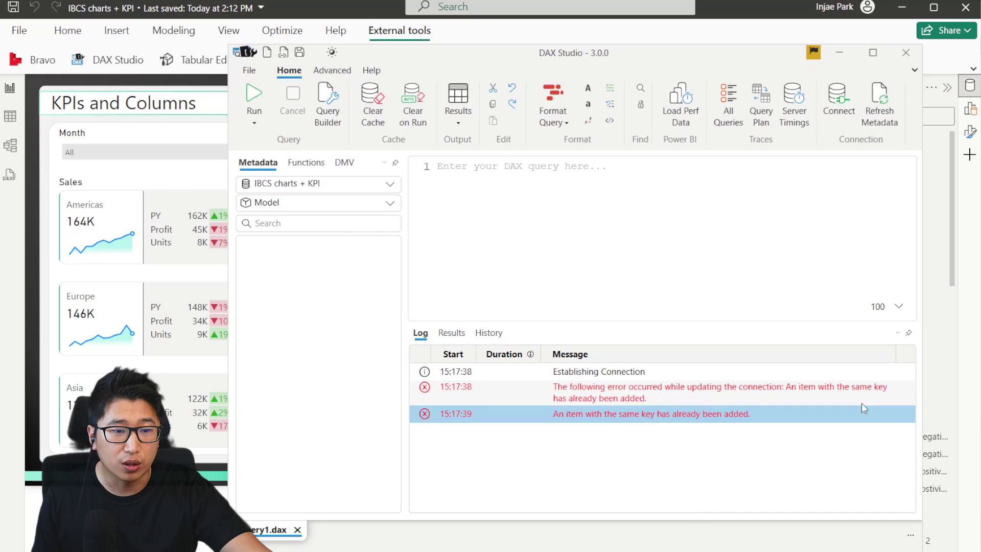
pyautogui.click(333, 69)
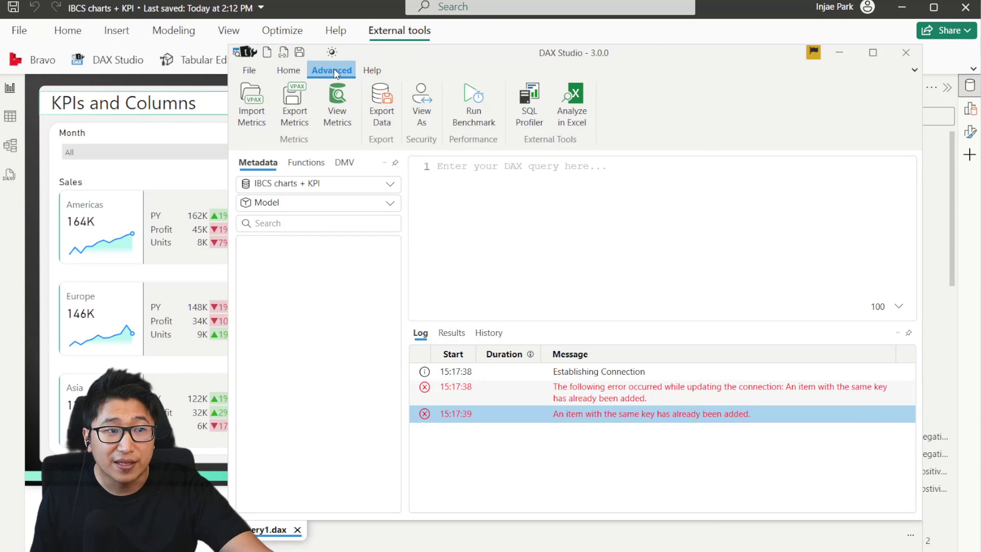
pyautogui.click(288, 110)
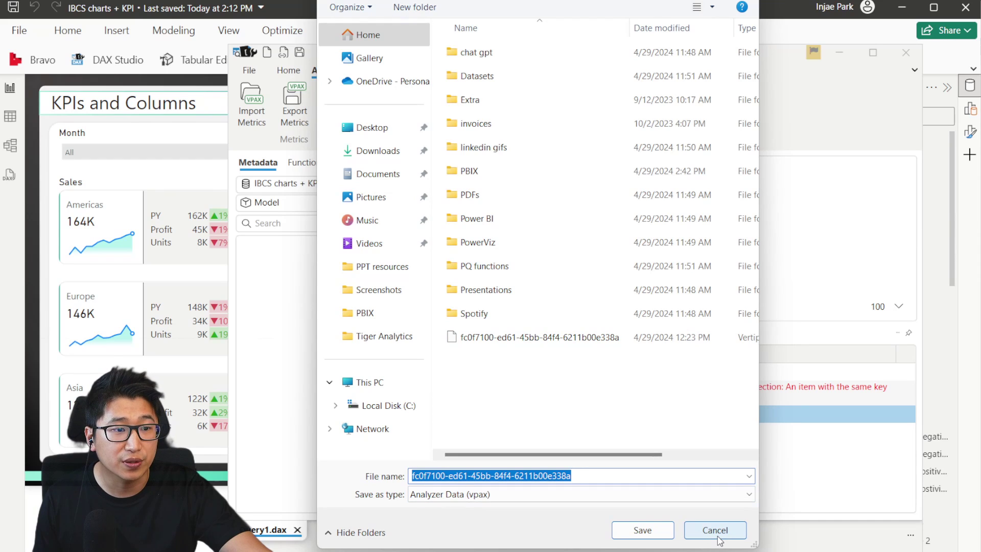
pyautogui.click(714, 530)
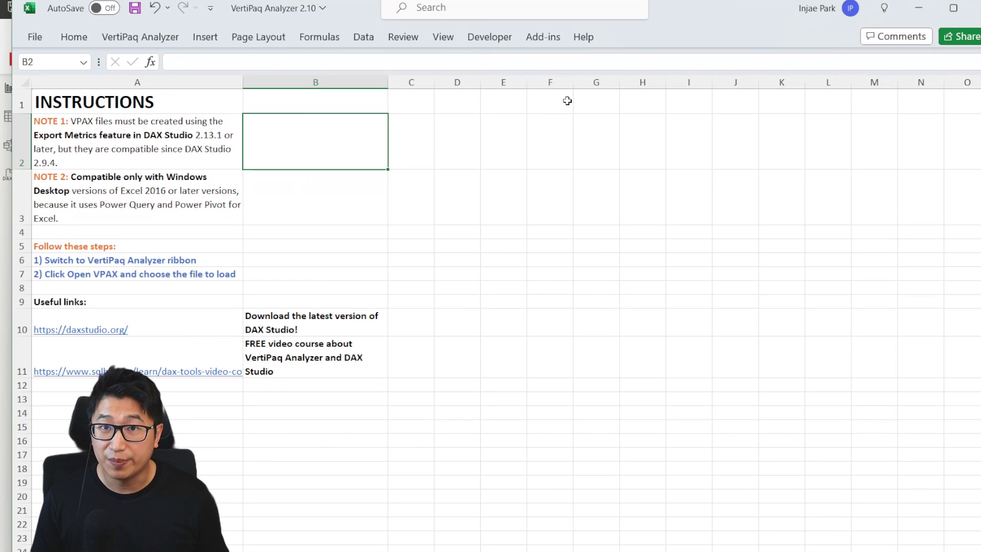
# Step: Load the Desktop .vpax file through VertiPaq Analyzer's Open VPAX and confirm completion
pyautogui.click(134, 36)
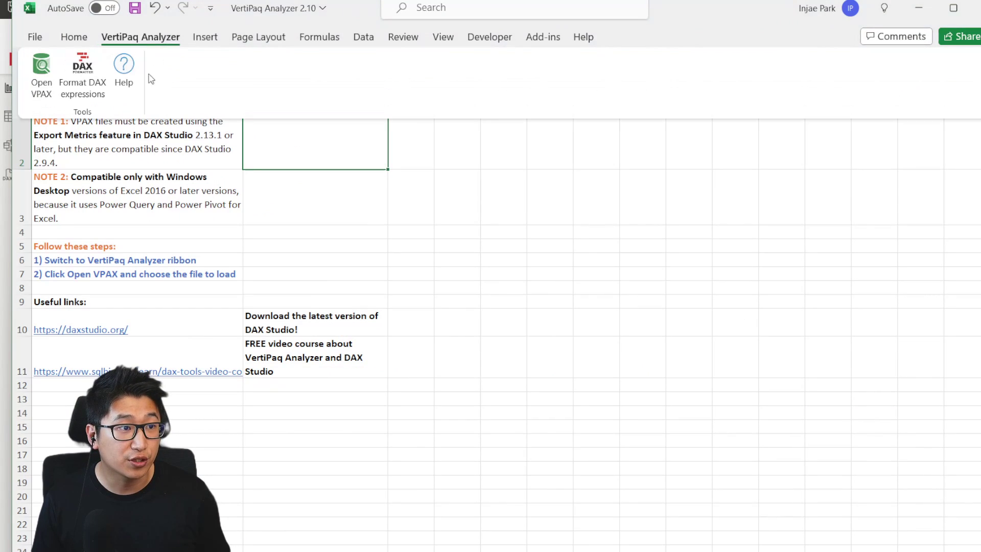
pyautogui.click(35, 67)
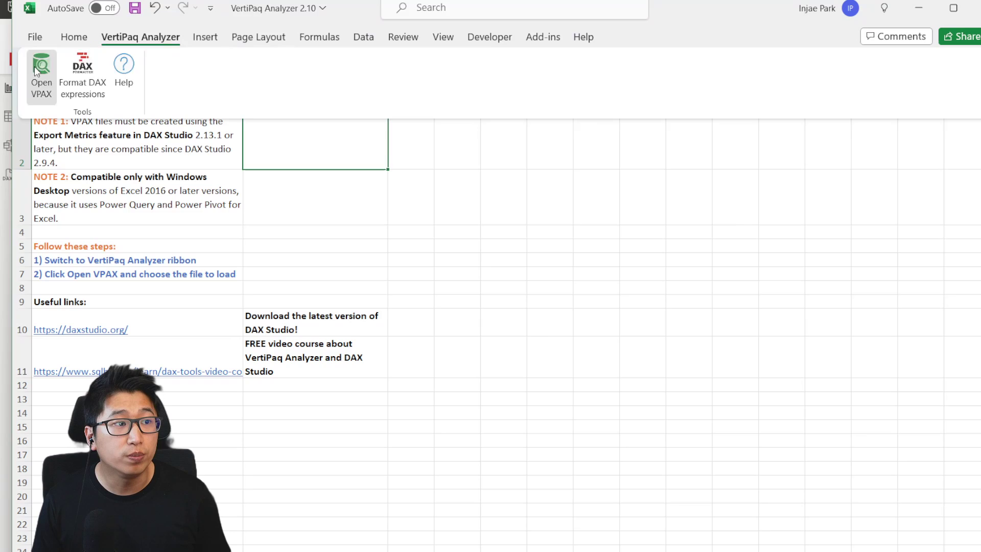
pyautogui.click(615, 210)
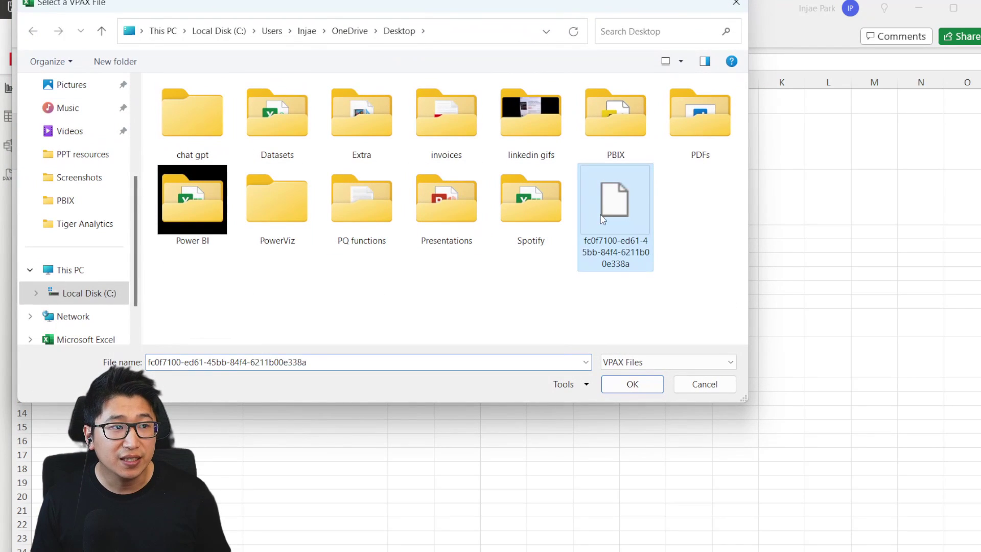
pyautogui.click(656, 391)
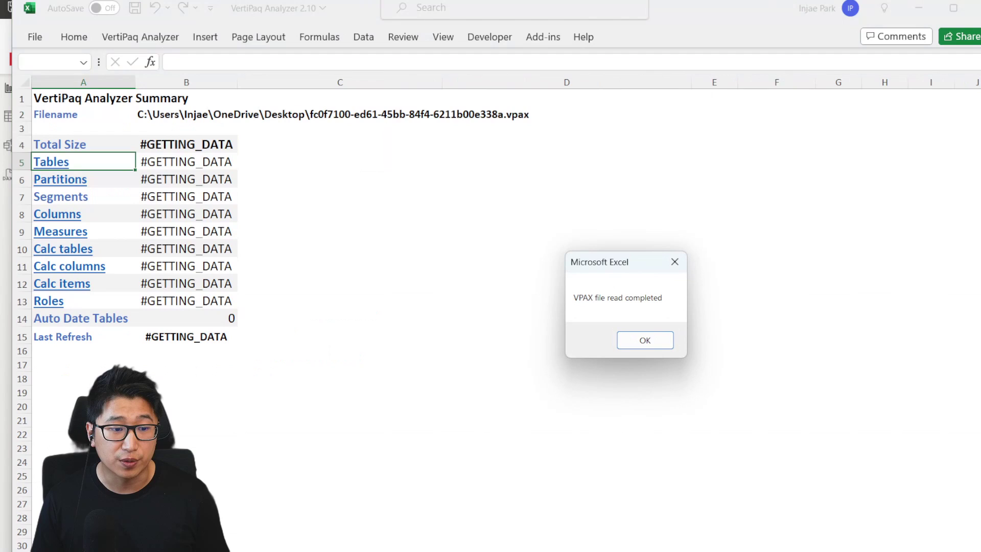
pyautogui.click(643, 339)
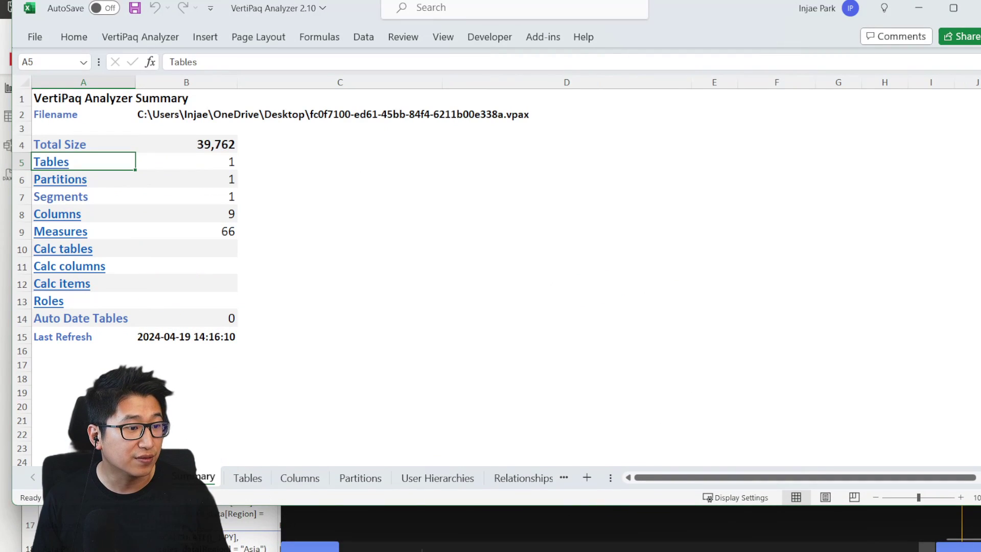
# Step: Enlarge the workbook, open the DAX Expressions sheet, and select headers Name through Description
pyautogui.moveTo(534, 505); pyautogui.dragTo(528, 550)
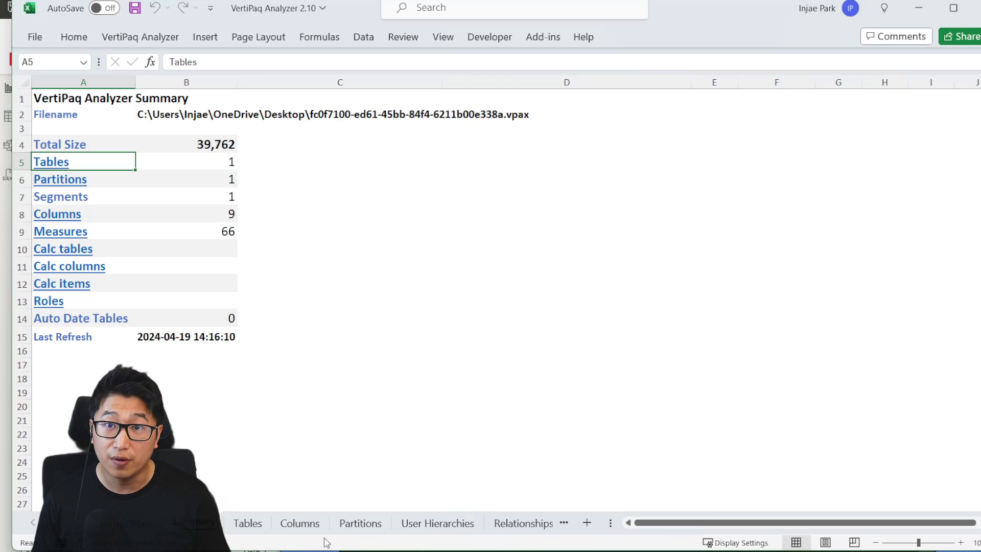
pyautogui.scroll(-3, 358, 523)
pyautogui.scroll(-2, 459, 523)
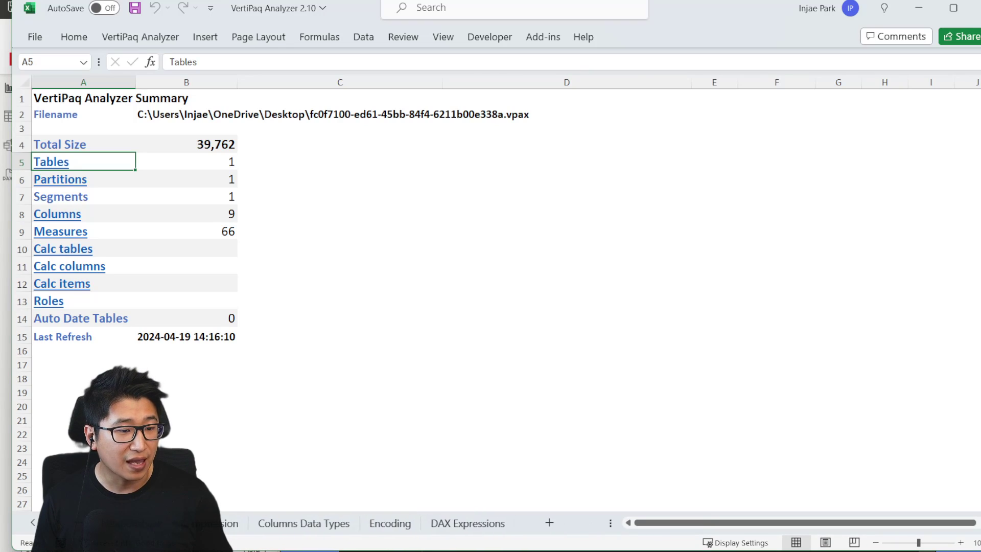
pyautogui.click(473, 524)
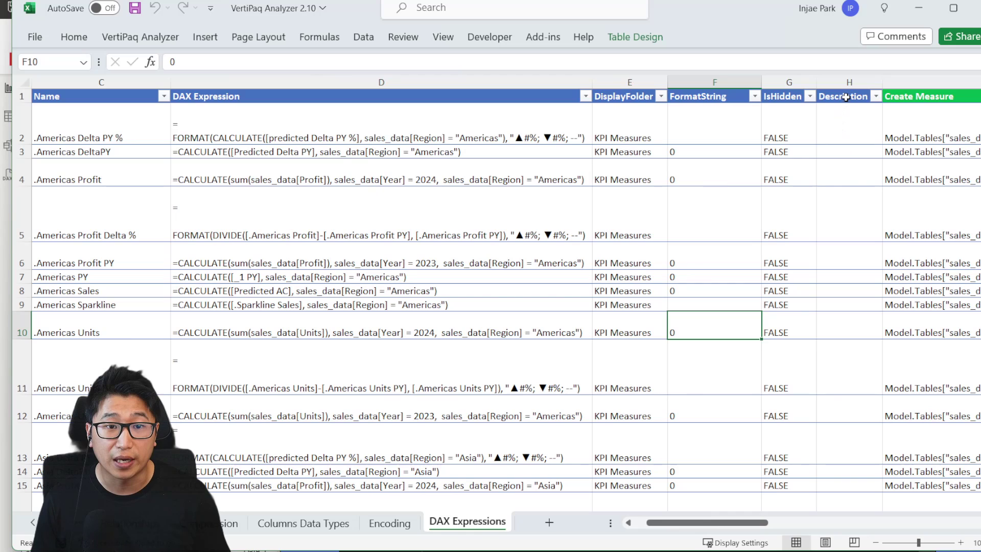
pyautogui.moveTo(846, 97); pyautogui.dragTo(511, 290)
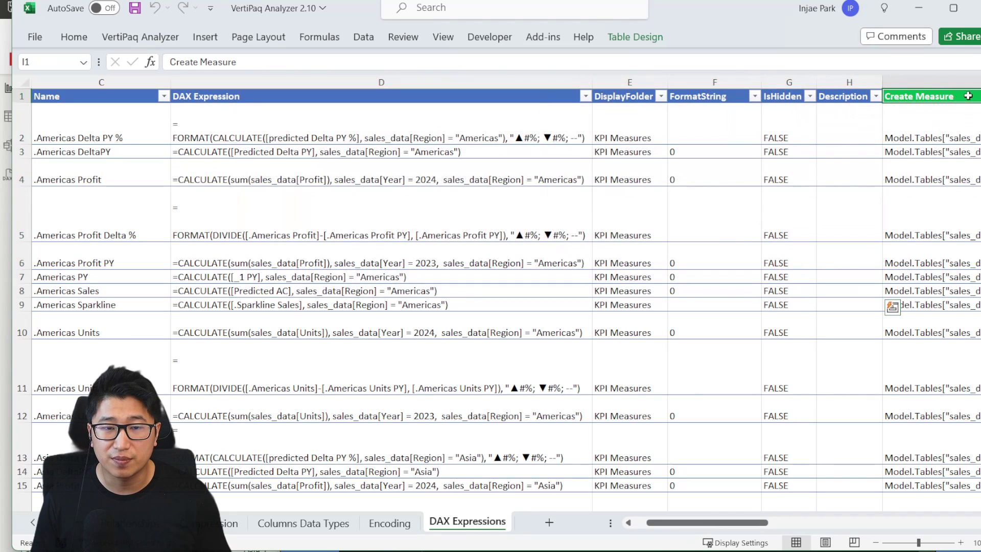
pyautogui.click(847, 132)
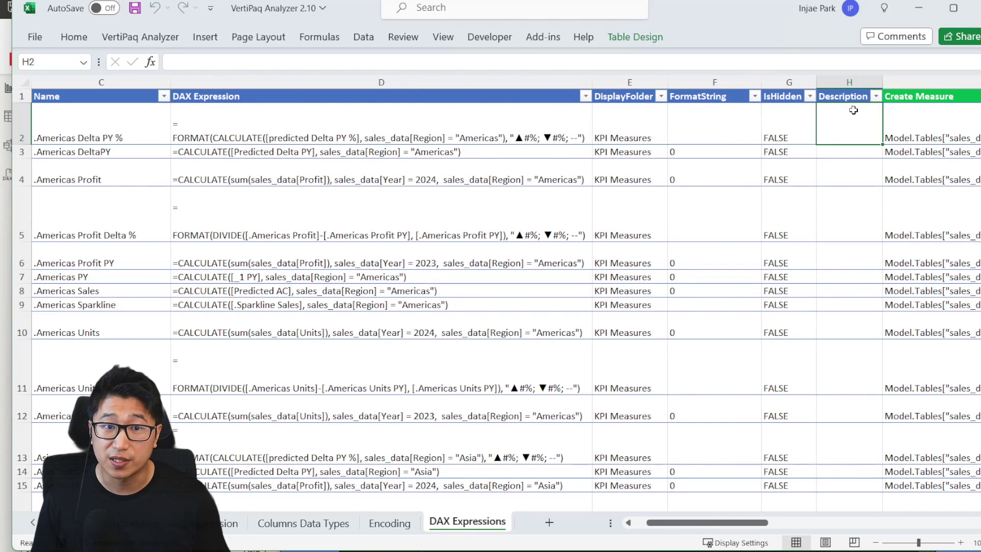
pyautogui.moveTo(850, 97); pyautogui.dragTo(92, 359)
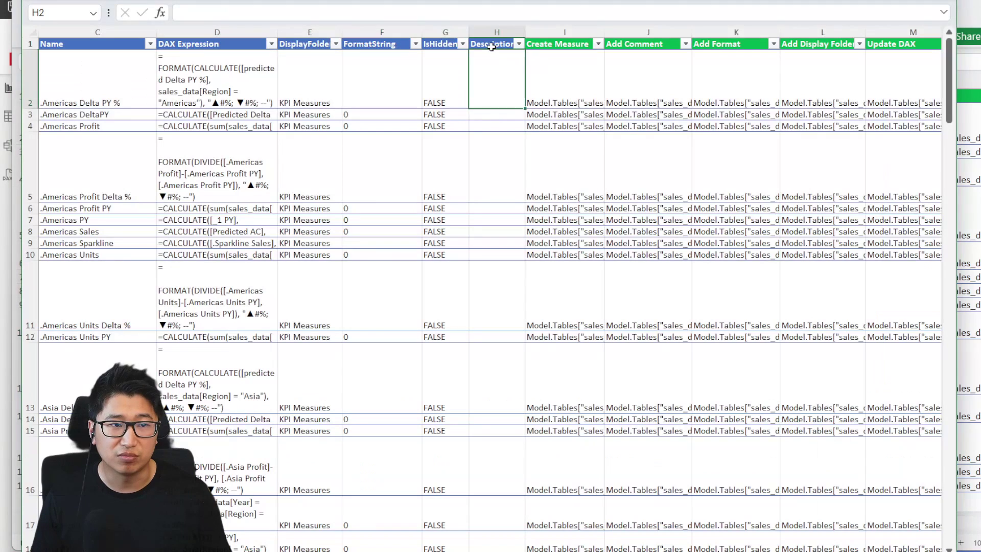
# Step: Inspect the Create Measure and Add Comment formulas in I1, I2 and J2, then switch to DAX Studio
pyautogui.moveTo(575, 44); pyautogui.dragTo(51, 43)
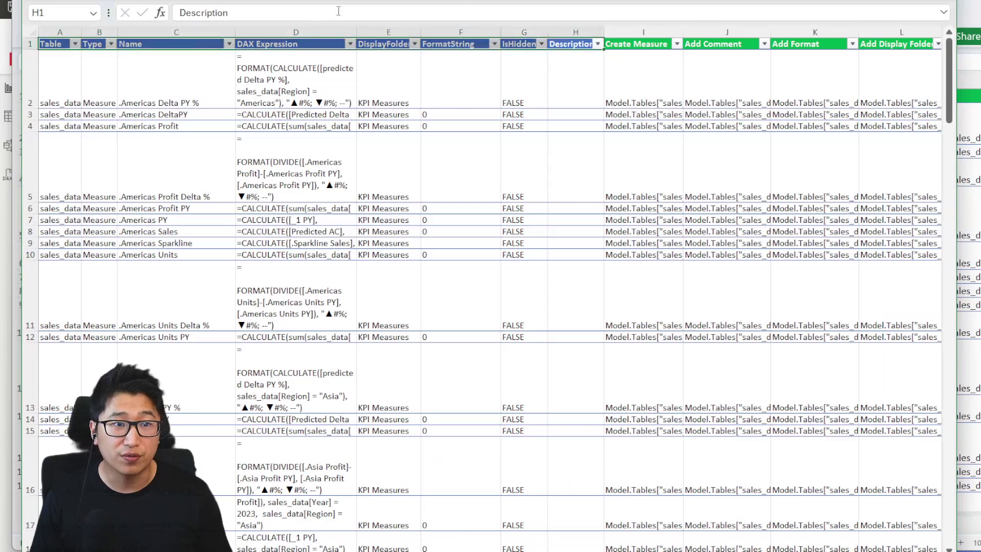
pyautogui.click(650, 43)
pyautogui.click(650, 87)
pyautogui.click(729, 96)
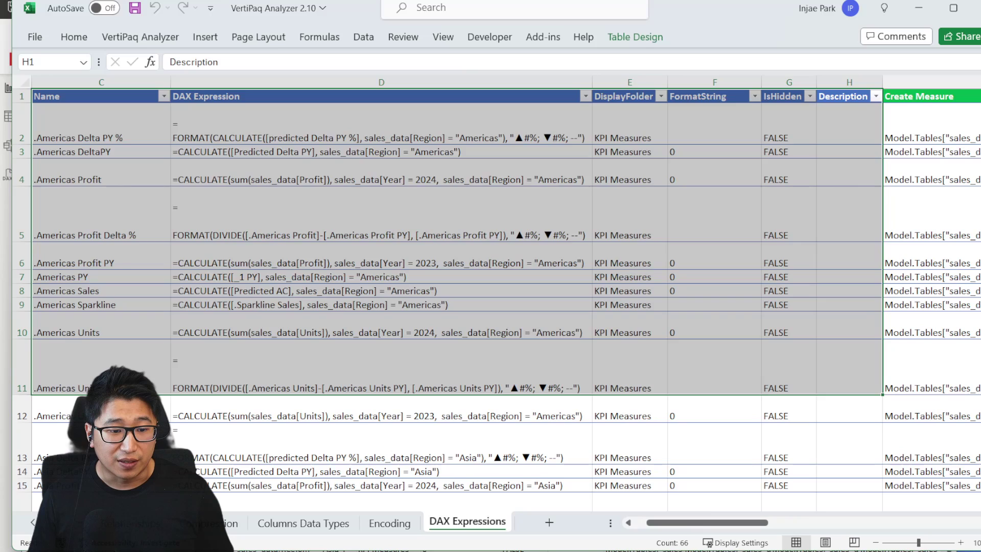
pyautogui.hotkey('alt', 'Tab')
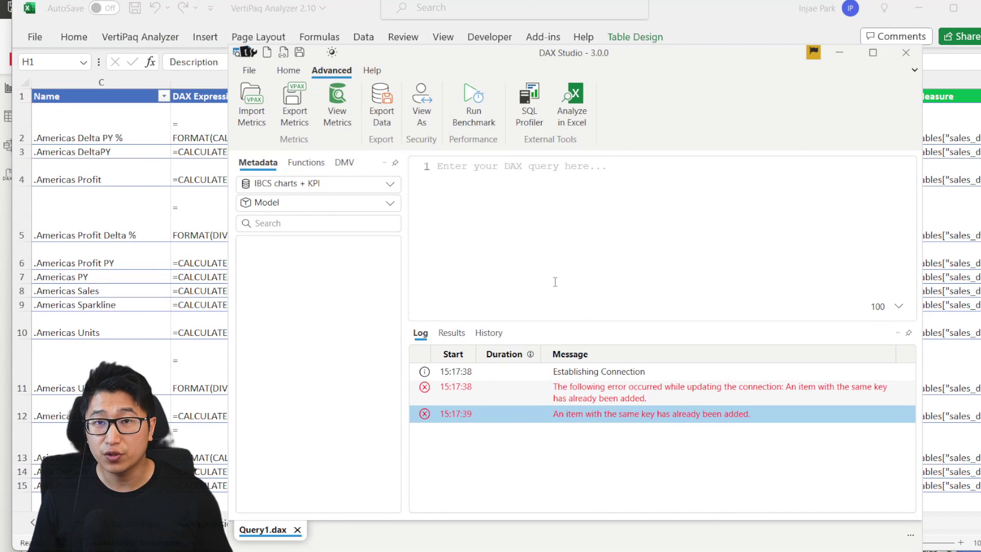
# Step: Run a DMV query on TMSCHEMA_MEASURES from the DMV list in DAX Studio
pyautogui.click(344, 163)
pyautogui.scroll(-15, 372, 287)
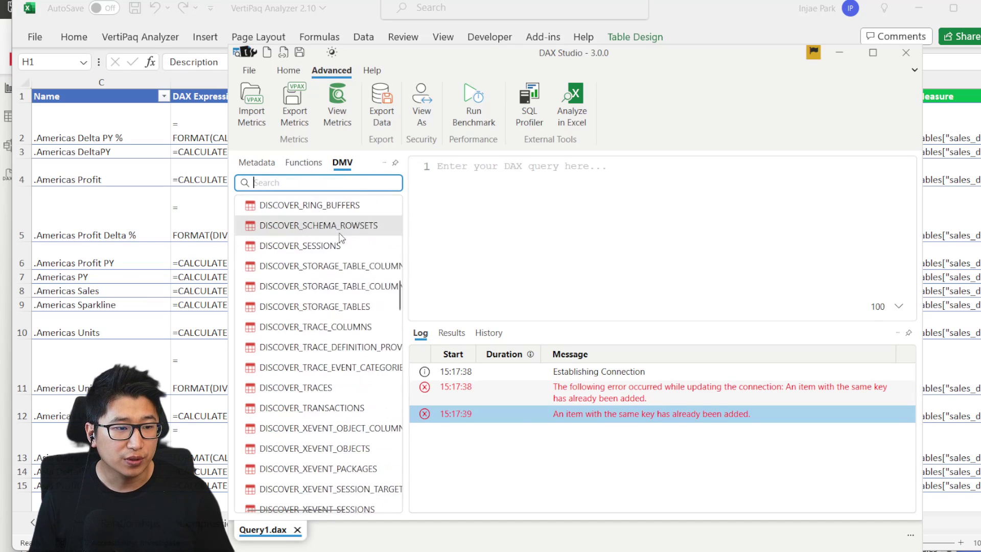
pyautogui.scroll(-5, 372, 288)
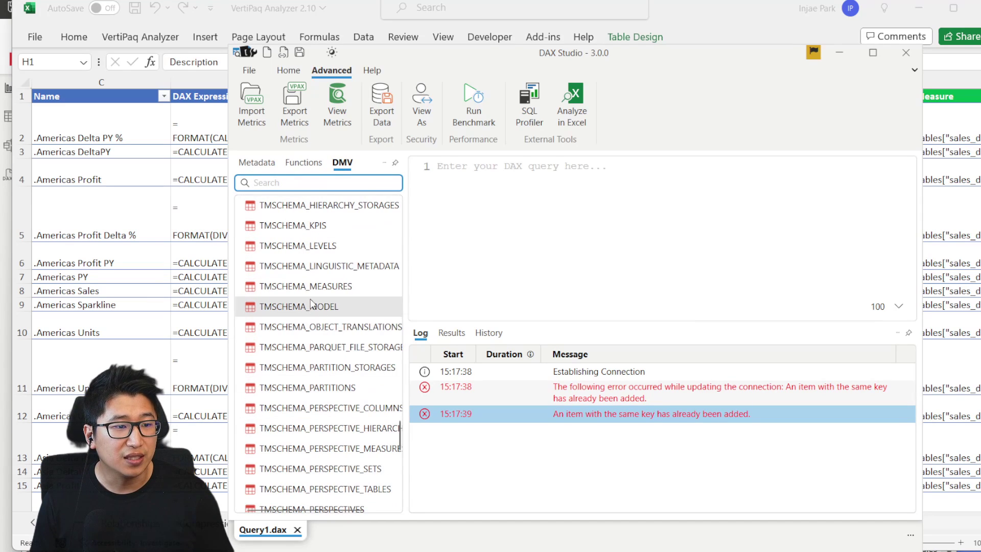
pyautogui.moveTo(342, 293); pyautogui.dragTo(525, 186)
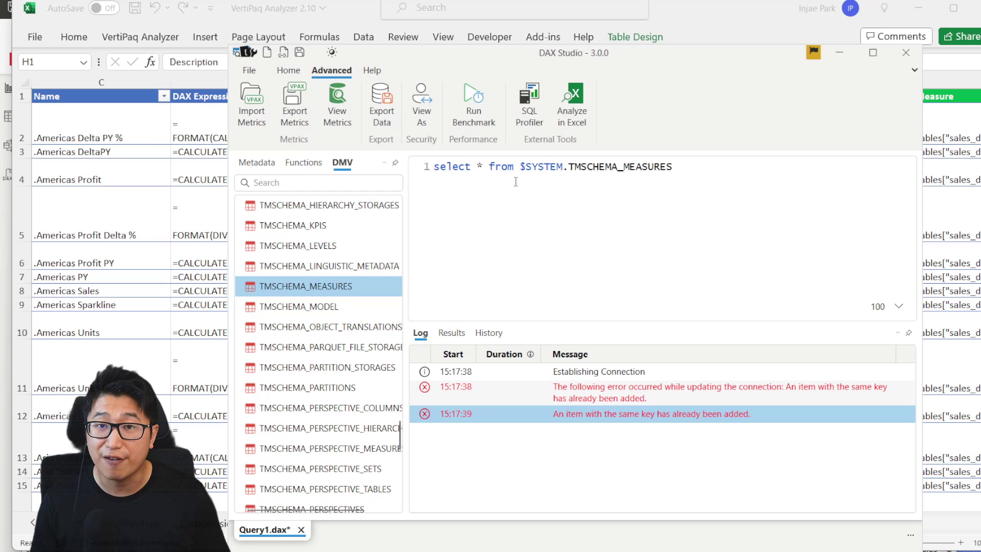
pyautogui.press('F5')
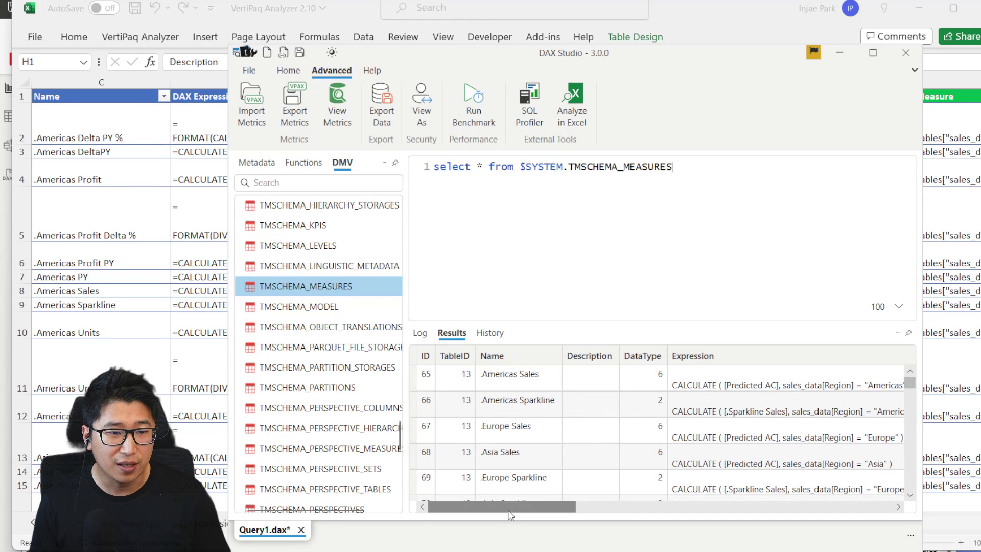
# Step: Select every row of the measure query results
pyautogui.moveTo(511, 515); pyautogui.dragTo(488, 494)
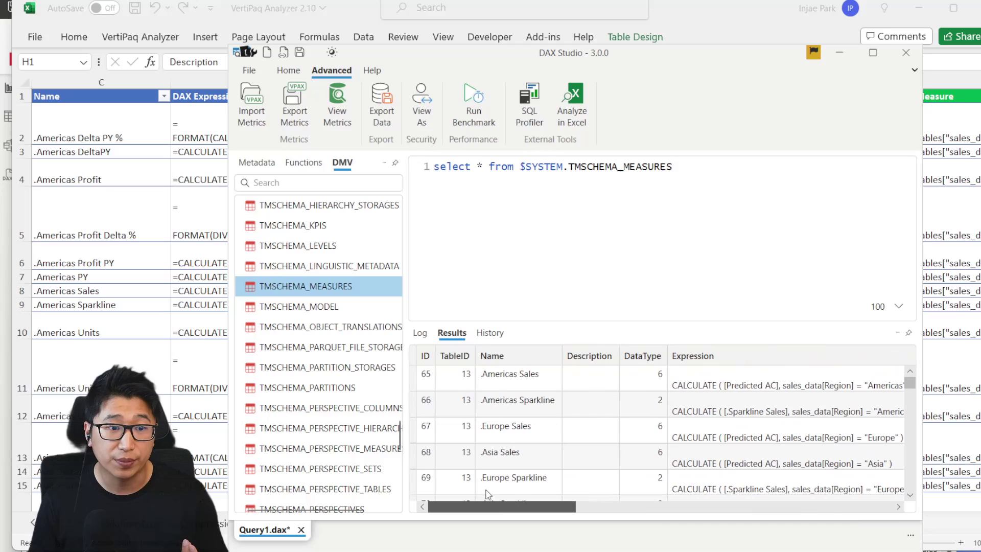
pyautogui.click(515, 378)
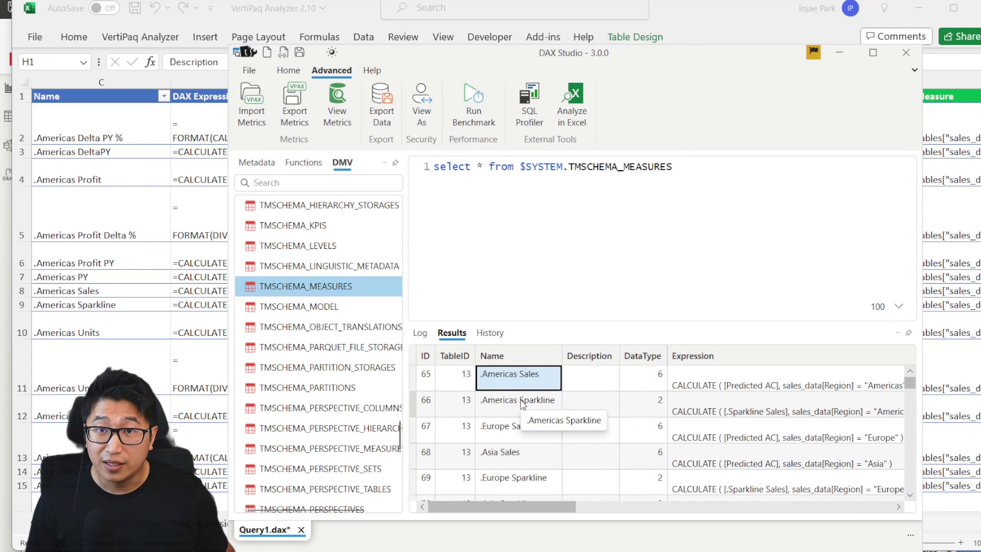
pyautogui.hotkey('ctrl', 'a')
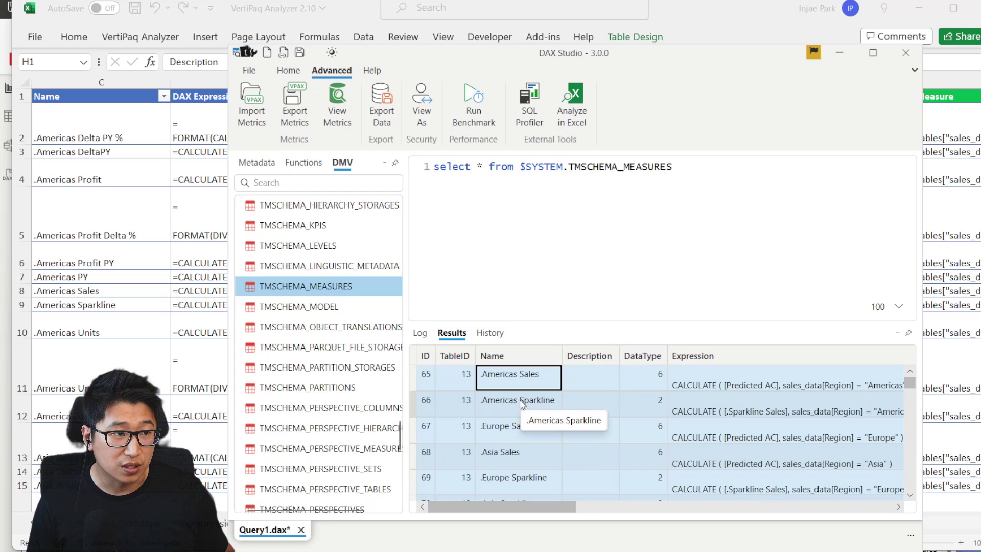
# Step: Paste the DAX Studio measure results into a new Excel sheet and select A1:H1
pyautogui.hotkey('alt', 'Tab')
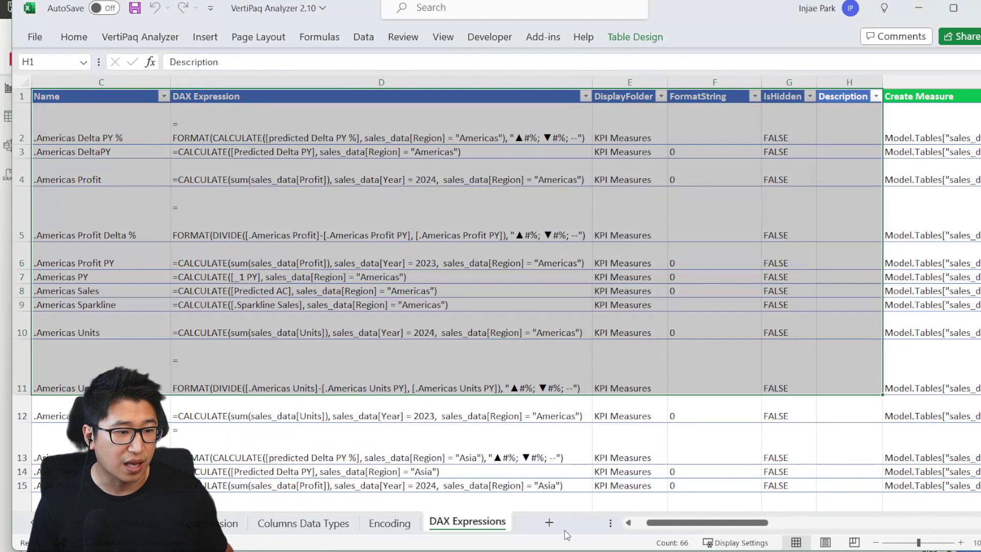
pyautogui.click(536, 531)
pyautogui.hotkey('ctrl', 'v')
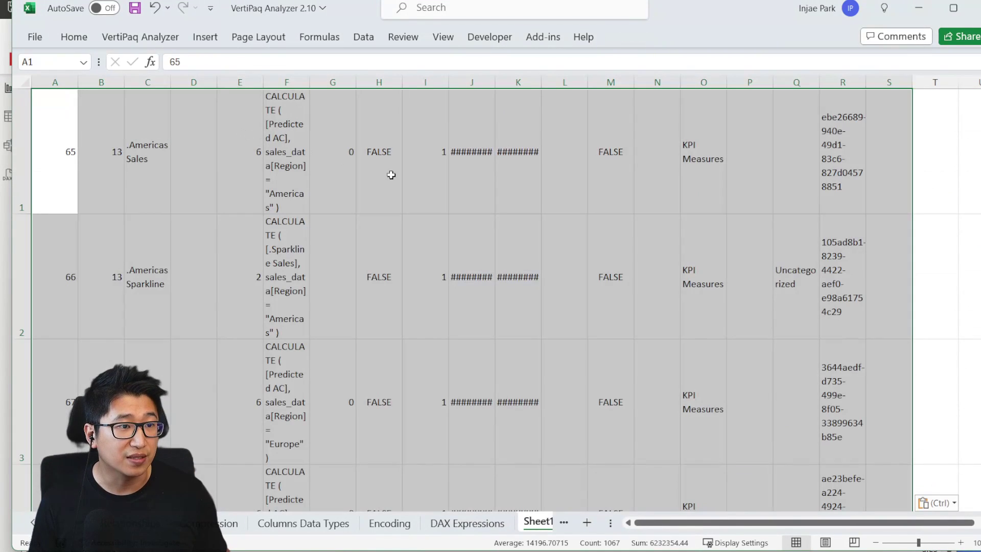
pyautogui.moveTo(240, 184); pyautogui.dragTo(194, 178)
pyautogui.moveTo(63, 145); pyautogui.dragTo(393, 164)
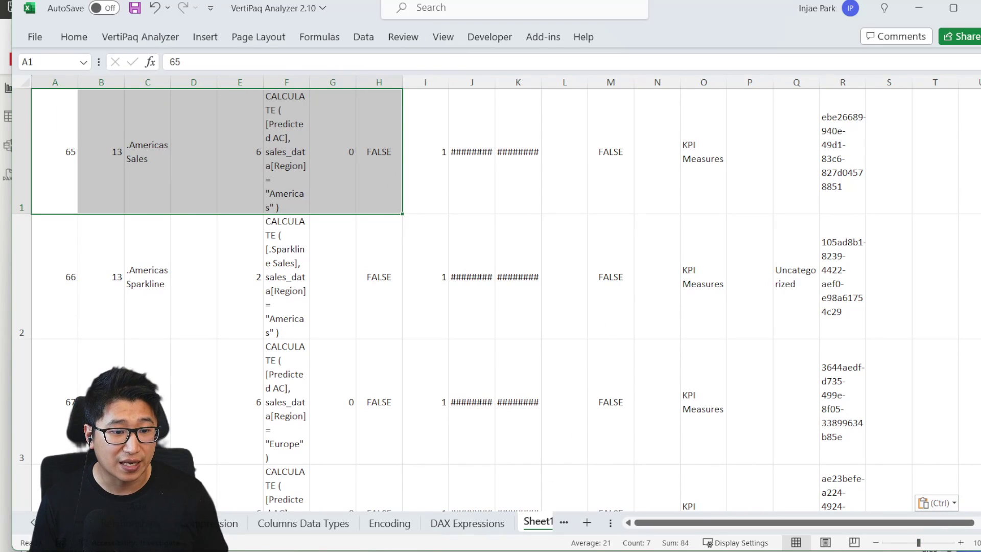
# Step: Compare columns with DAX Studio, checking G1, C1 name, F1 expression, O1 folder and M1
pyautogui.hotkey('alt', 'Tab')
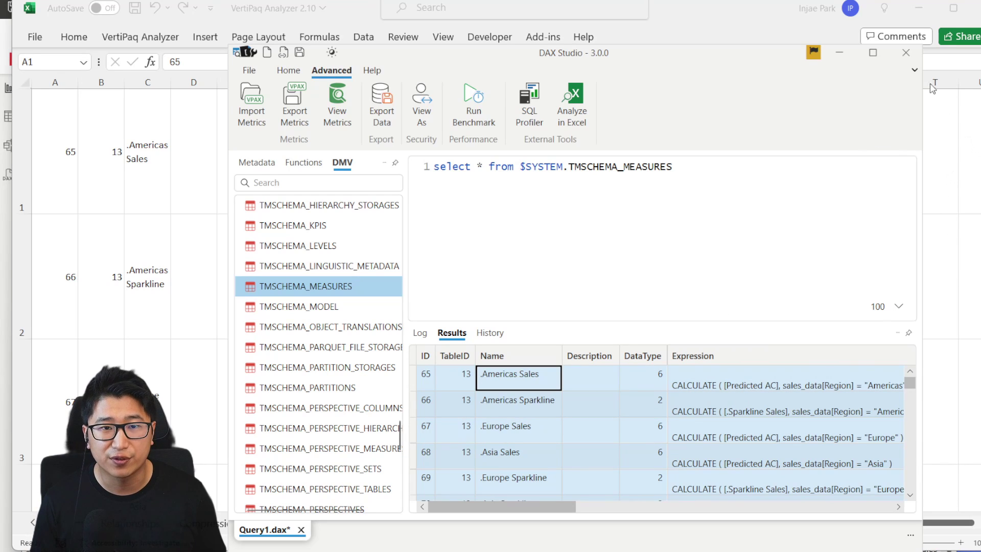
pyautogui.click(748, 12)
pyautogui.click(315, 184)
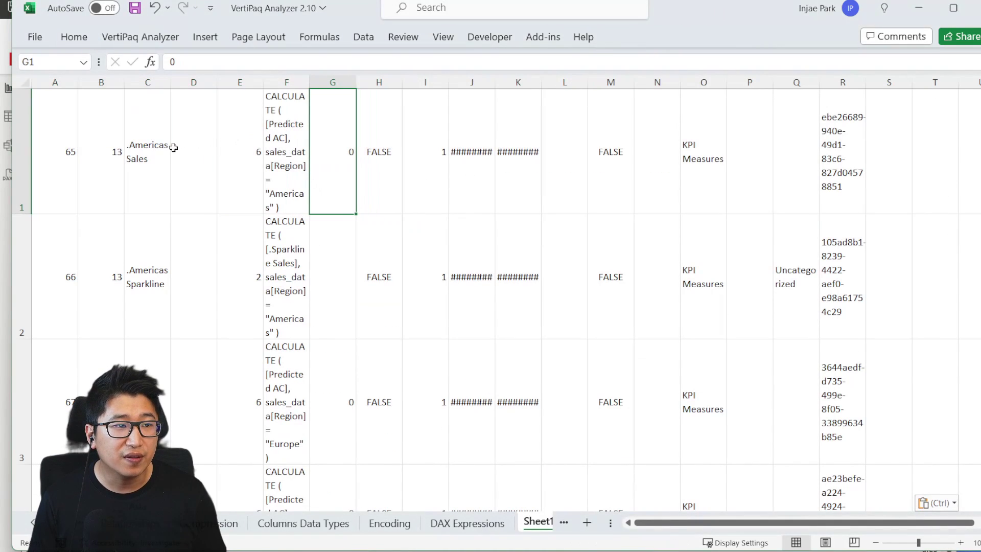
pyautogui.click(145, 168)
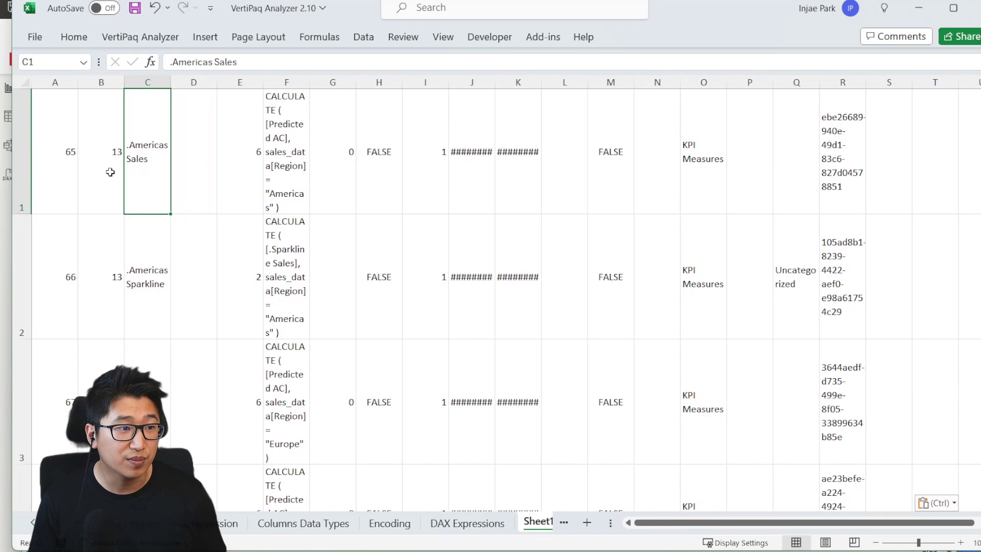
pyautogui.click(288, 155)
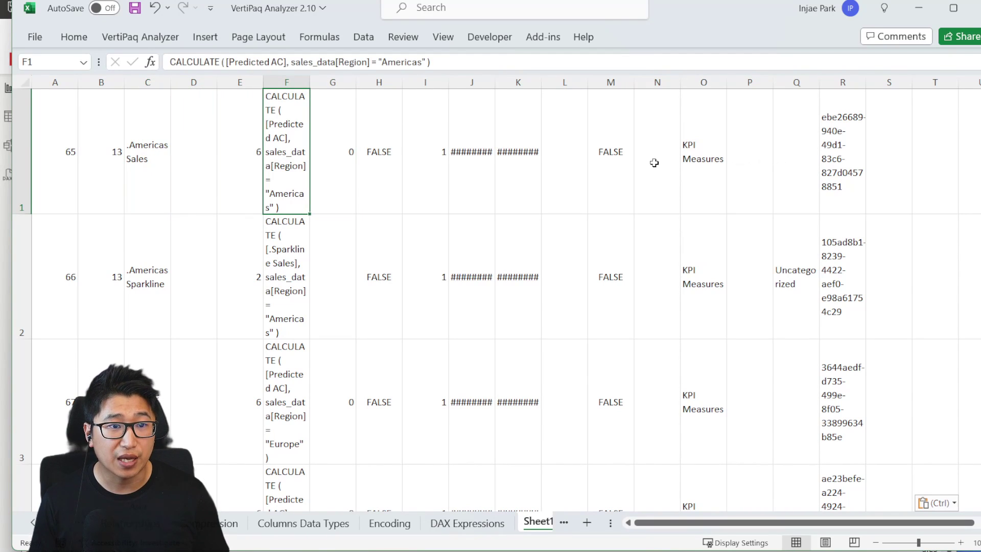
pyautogui.click(706, 154)
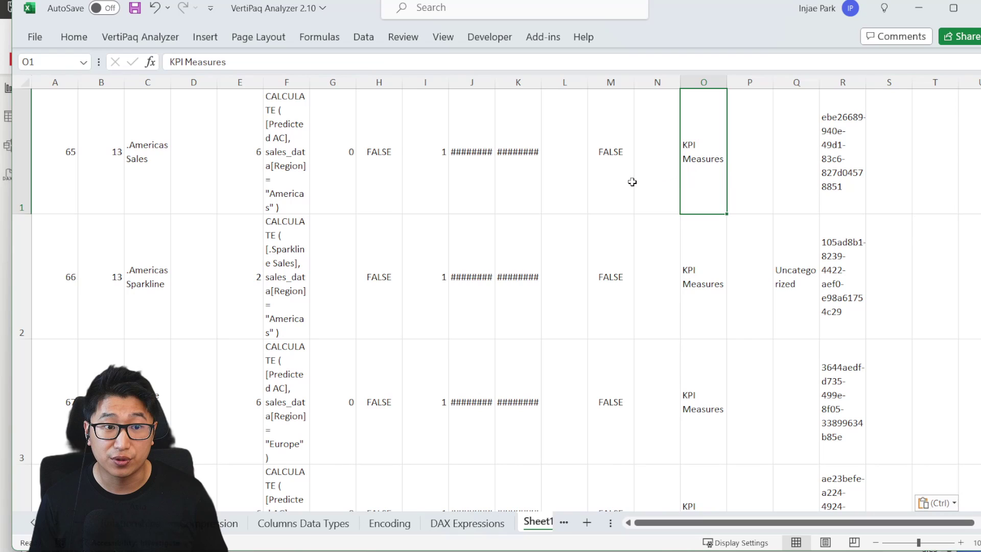
pyautogui.click(596, 166)
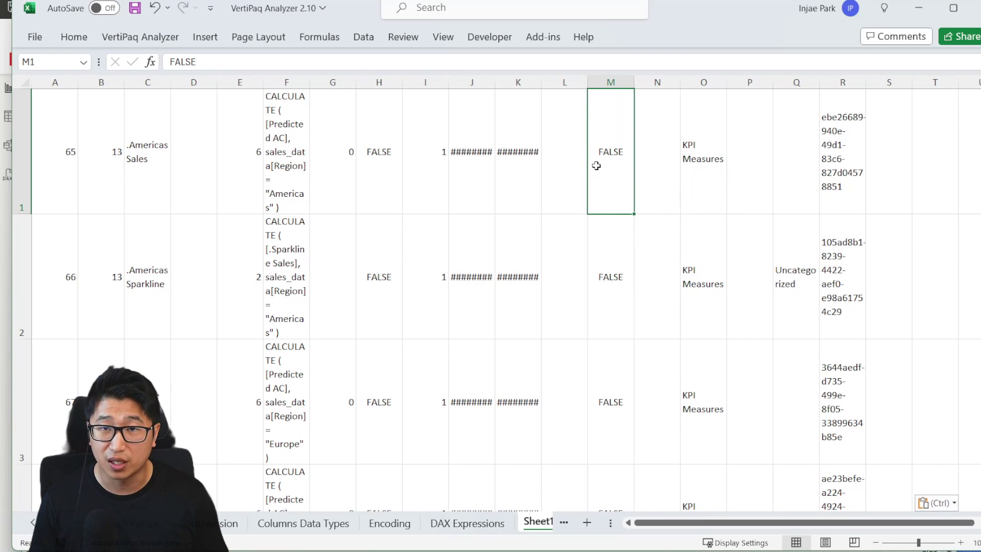
pyautogui.click(919, 8)
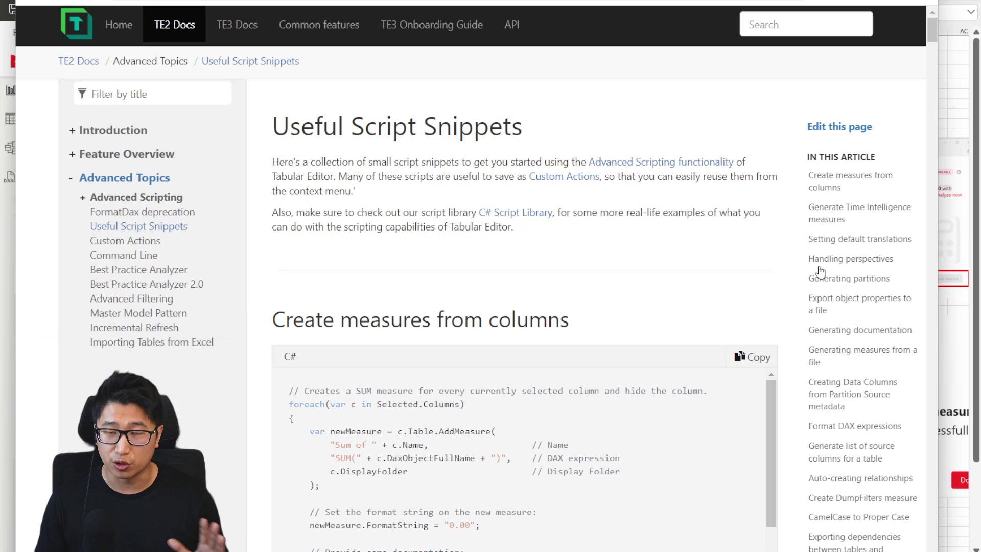
# Step: Scroll the Useful Script Snippets page to the Generate Time Intelligence measures script
pyautogui.scroll(-3, 803, 287)
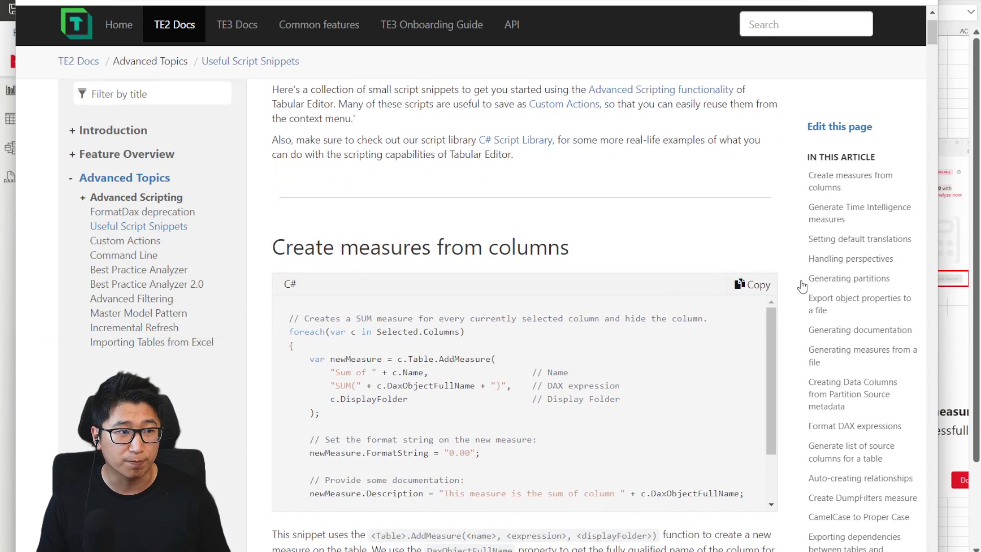
pyautogui.scroll(-7, 803, 287)
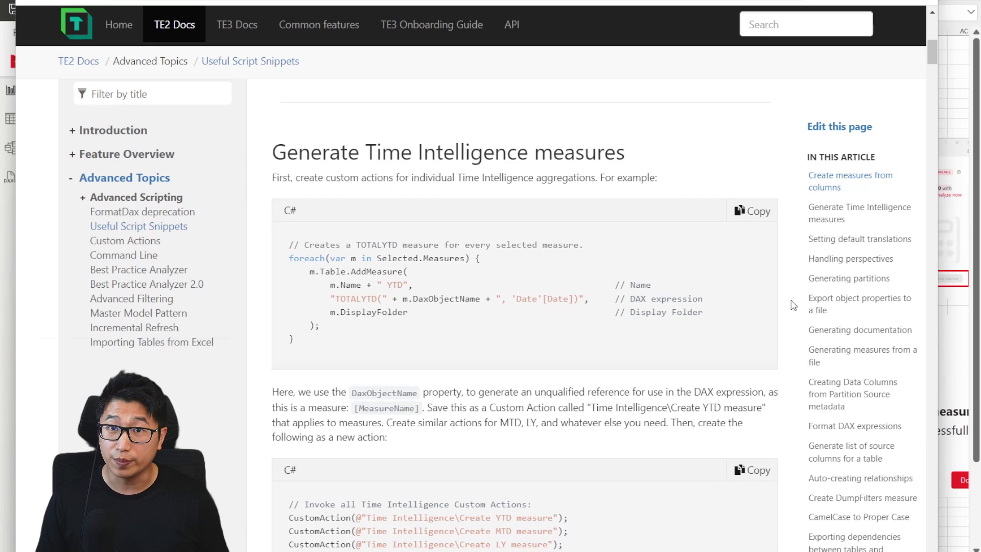
pyautogui.scroll(-6, 794, 305)
pyautogui.scroll(-3, 794, 305)
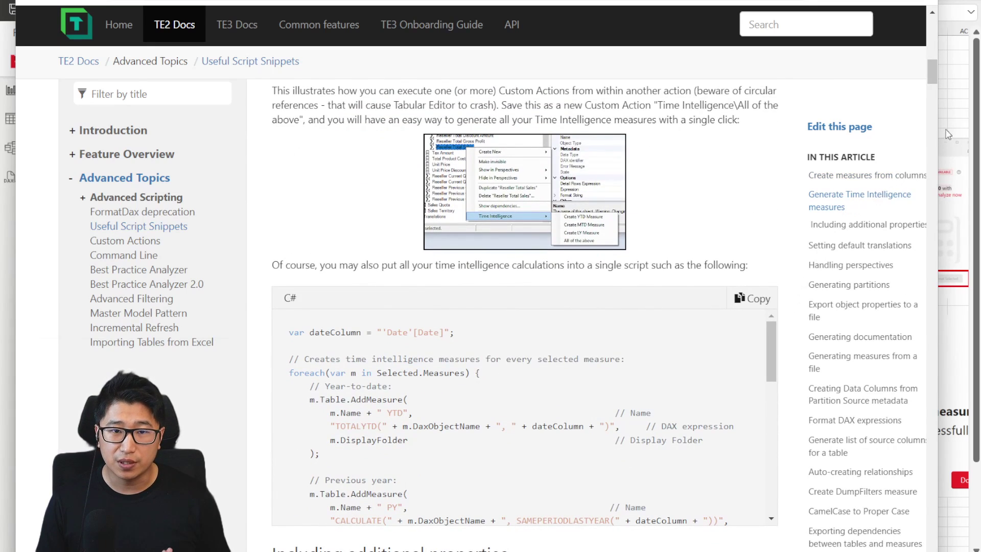
# Step: Return to Excel's measures table and inspect the Create Measure formula in I2 without editing
pyautogui.hotkey('alt', 'Tab')
pyautogui.hotkey('ctrl', 'pageup')
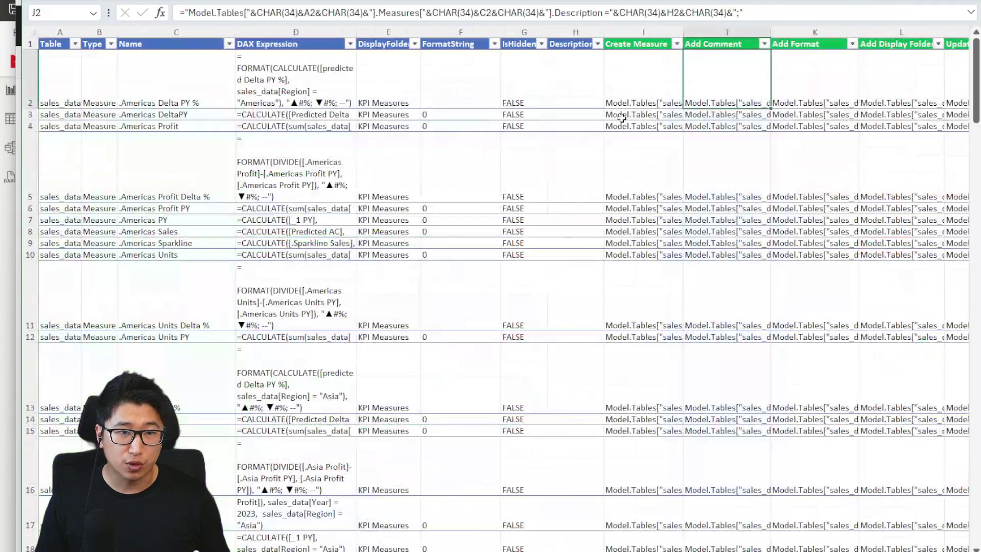
pyautogui.click(640, 84)
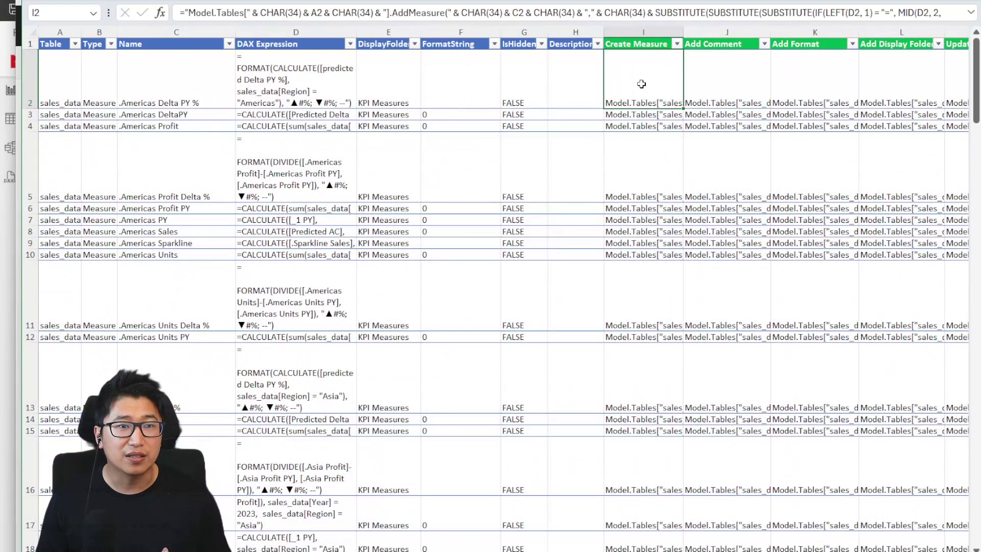
pyautogui.click(666, 12)
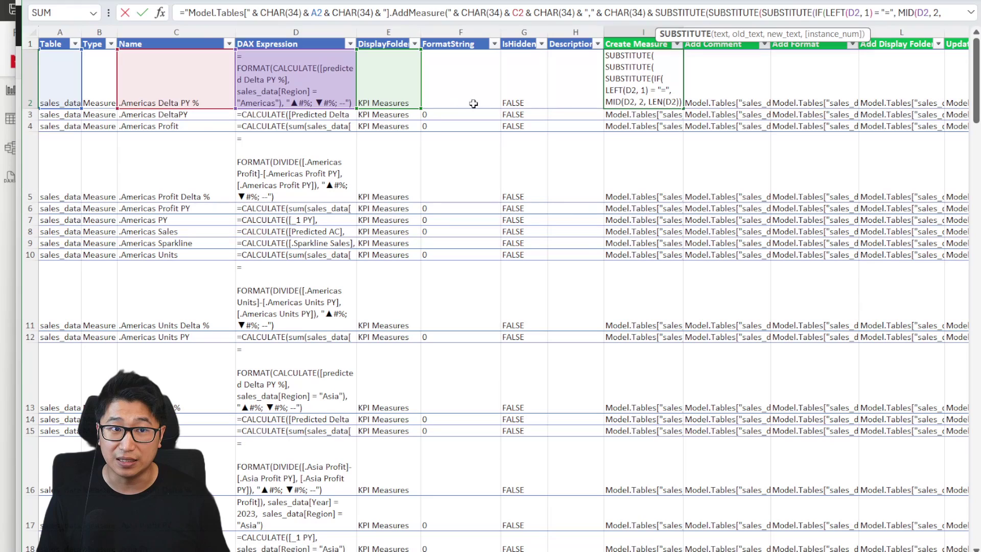
pyautogui.press('Escape')
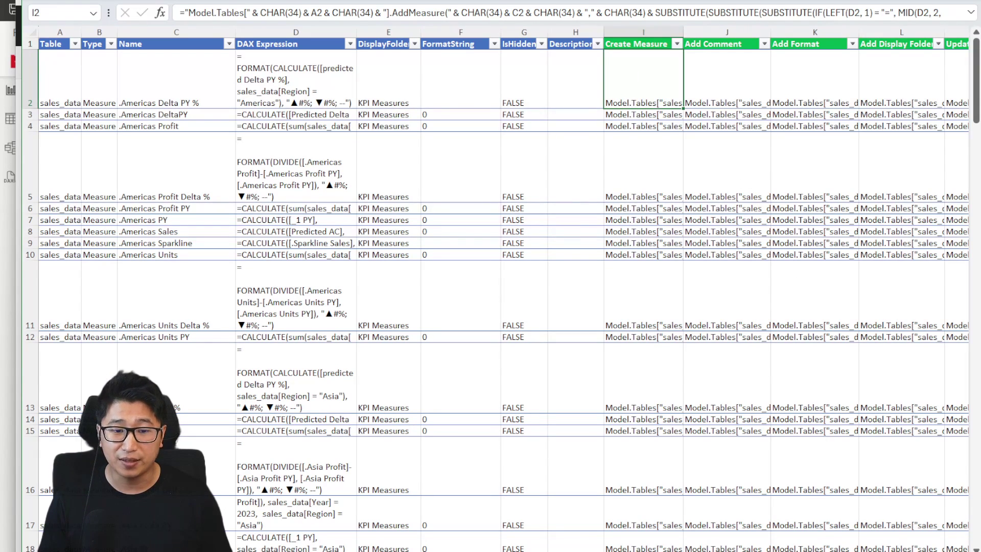
pyautogui.hscroll(3, 817, 506)
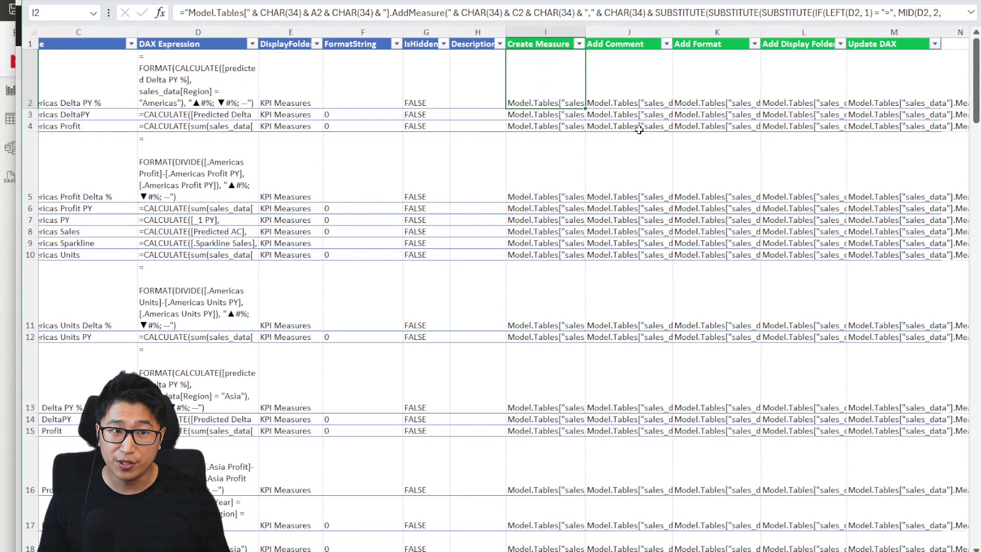
pyautogui.click(629, 72)
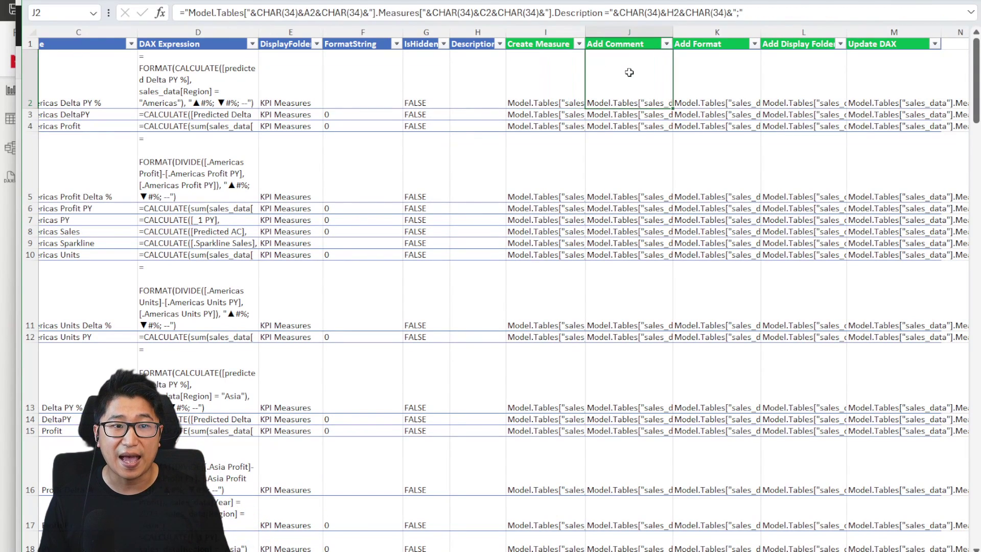
pyautogui.click(710, 78)
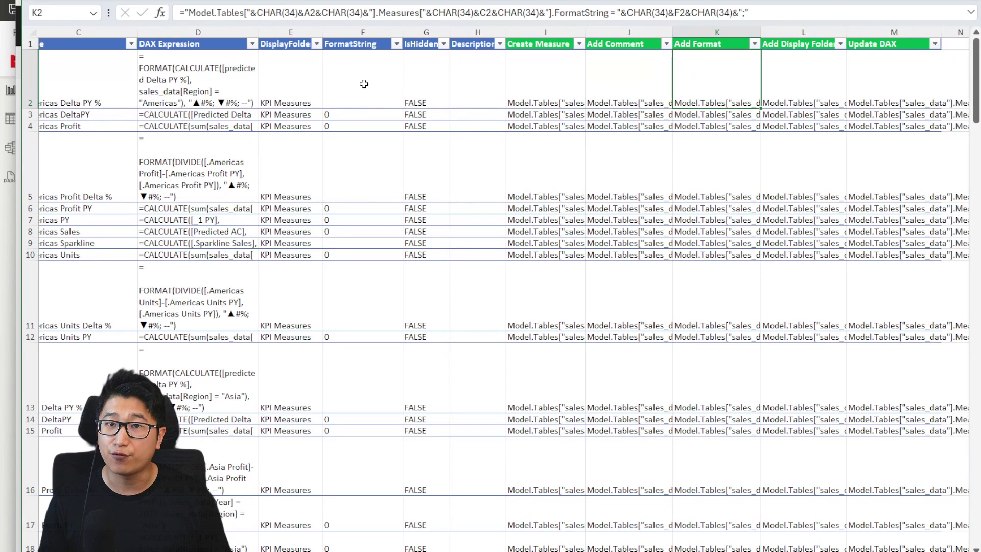
pyautogui.click(793, 72)
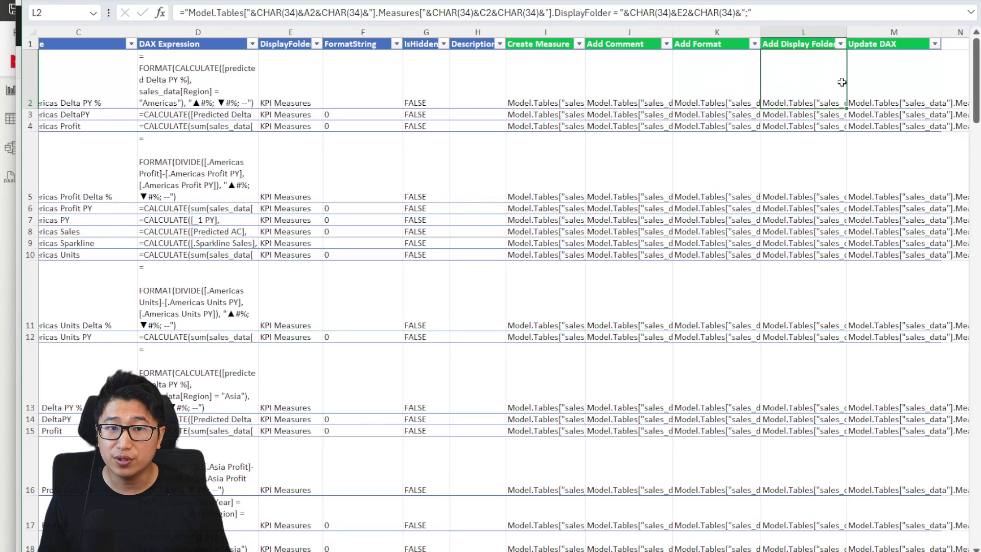
pyautogui.click(871, 80)
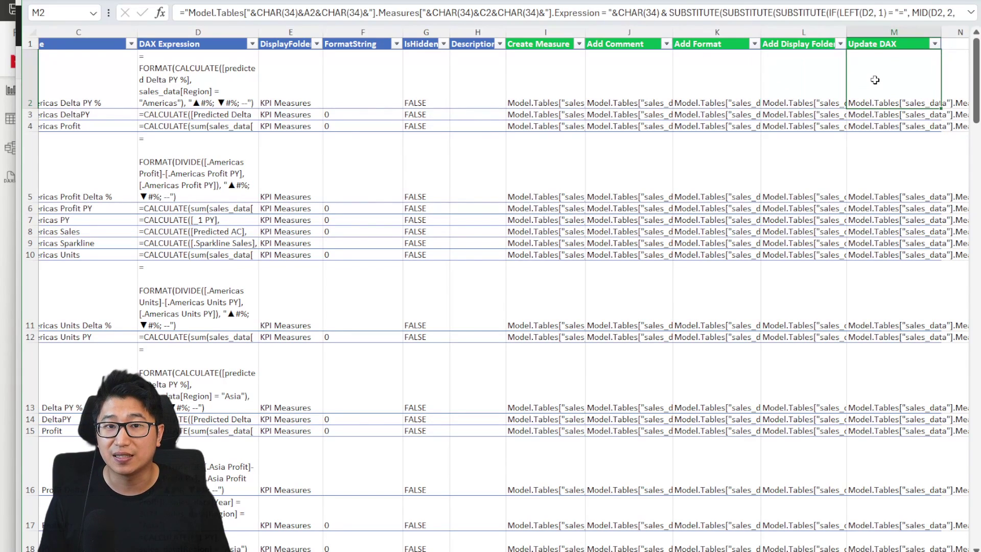
pyautogui.click(541, 88)
pyautogui.hscroll(-3, 503, 289)
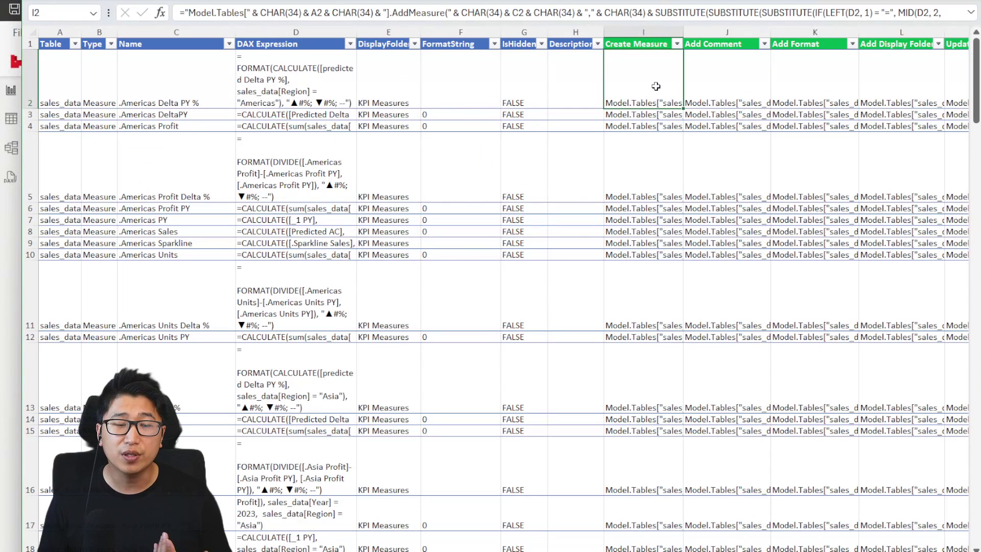
# Step: Point out the Add Comment, Add Format and Add Display Folder columns
pyautogui.click(740, 46)
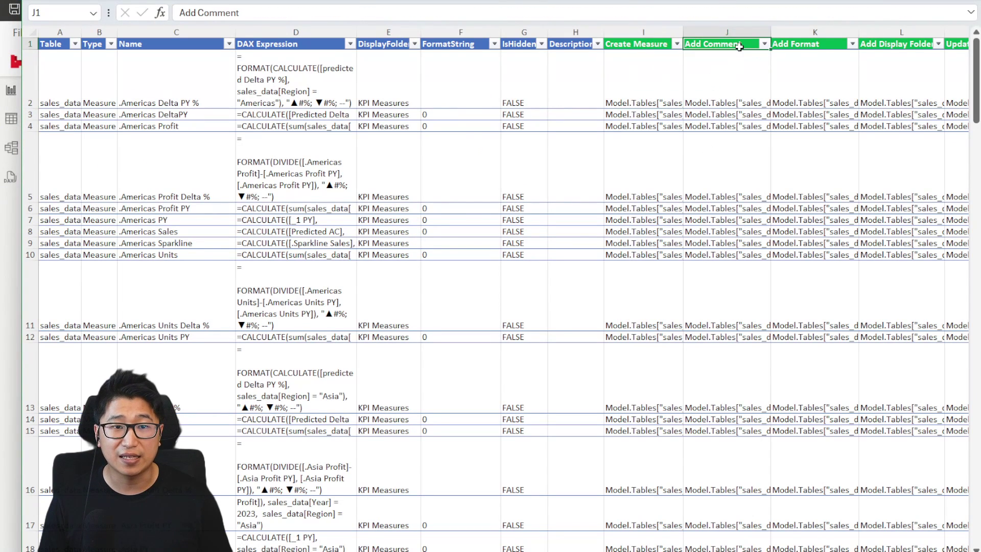
pyautogui.click(814, 45)
pyautogui.click(900, 46)
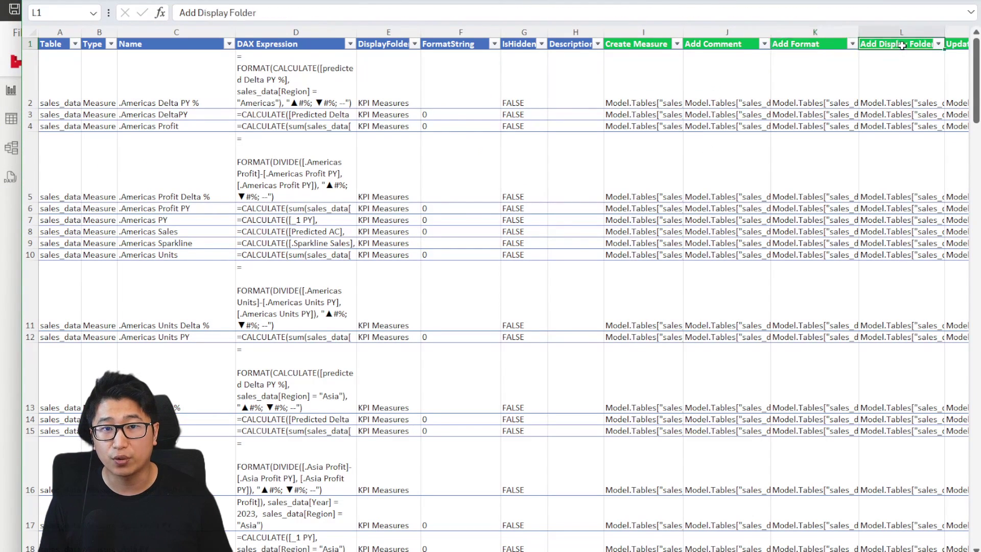
# Step: Copy all Create Measure scripts from I2 down column I
pyautogui.click(651, 78)
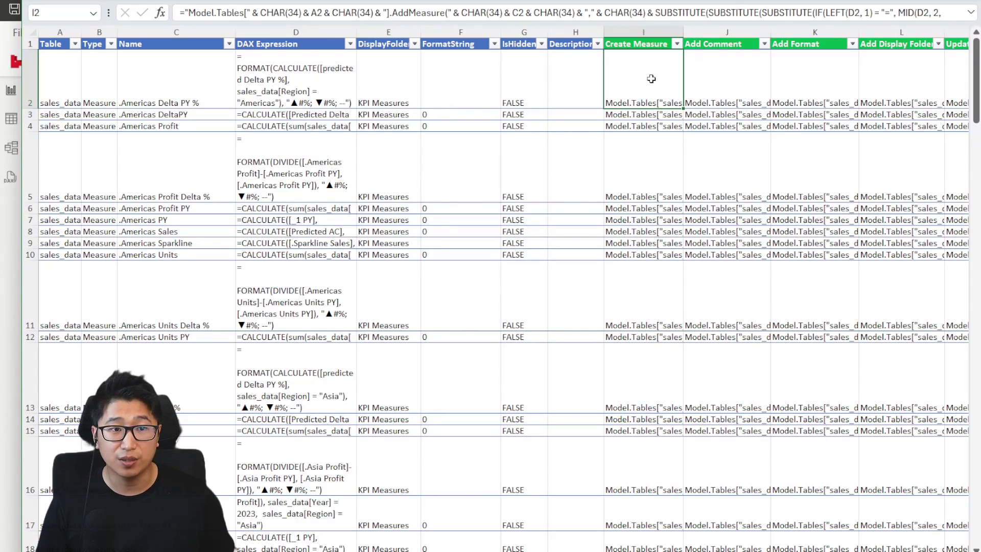
pyautogui.hotkey('ctrl', 'shift', 'Down')
pyautogui.hotkey('ctrl', 'c')
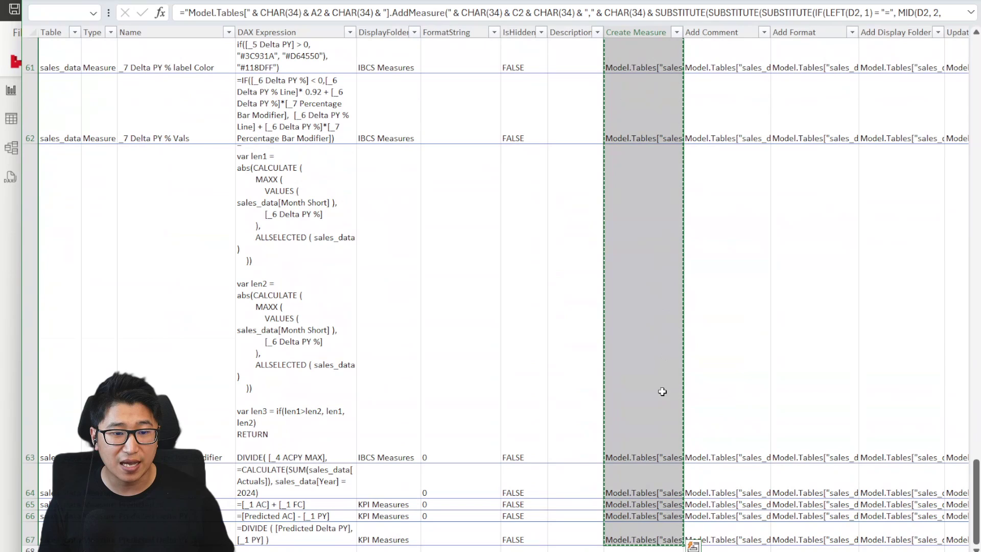
pyautogui.hotkey('alt', 'Tab')
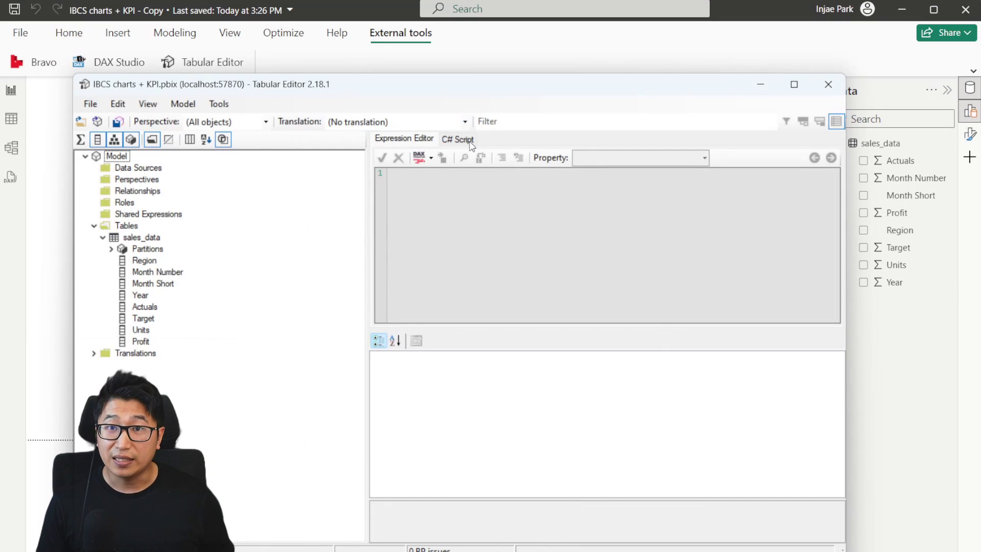
# Step: Paste the Create Measure scripts into Tabular Editor's C# Script editor and run them
pyautogui.click(472, 146)
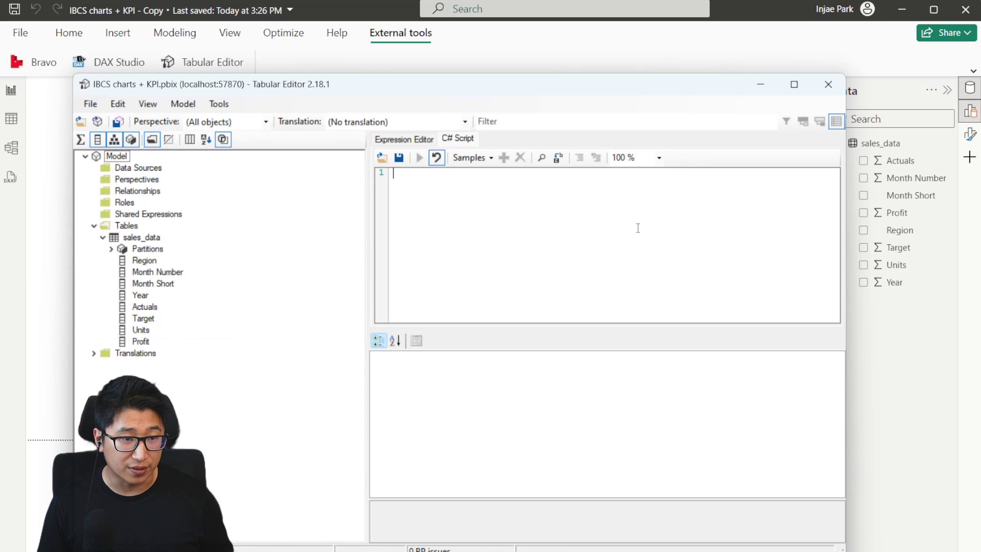
pyautogui.hotkey('ctrl', 'v')
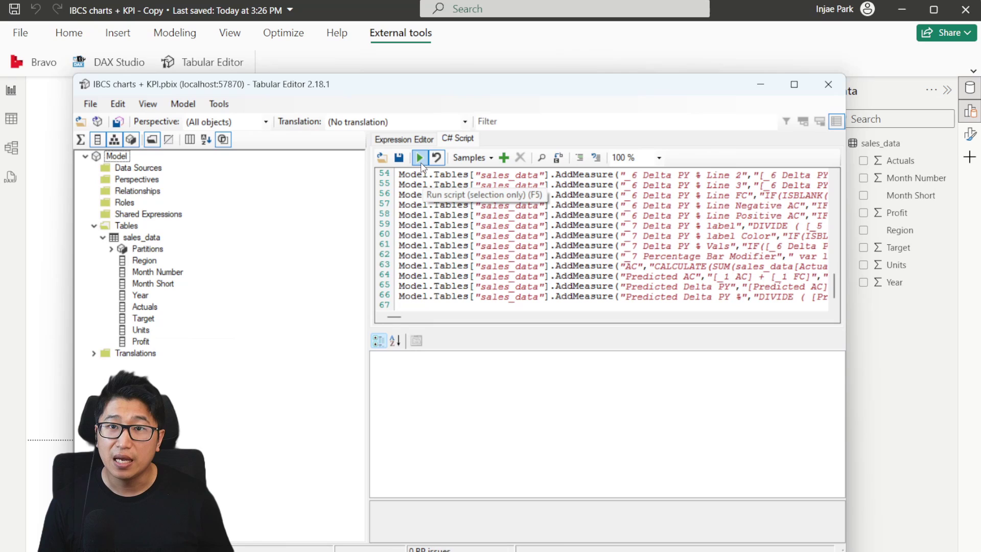
pyautogui.click(420, 158)
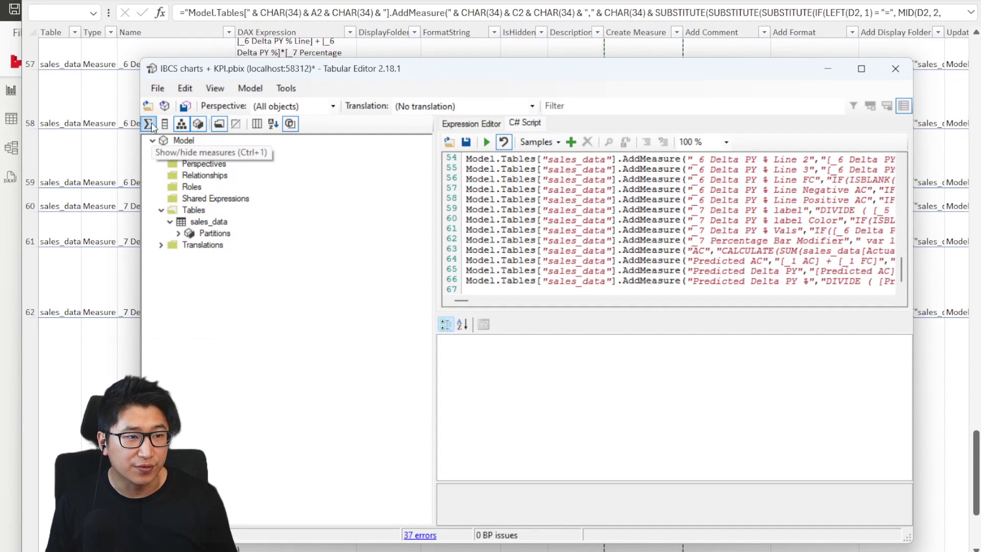
# Step: Show measures in the model tree and expand the IBCS Measures and KPI Measures folders
pyautogui.click(151, 122)
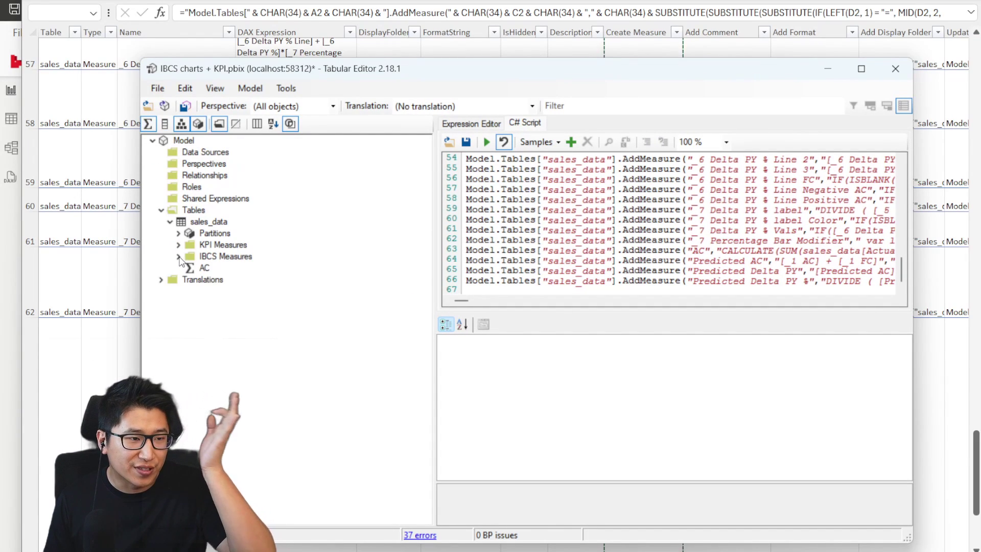
pyautogui.click(179, 257)
pyautogui.click(178, 244)
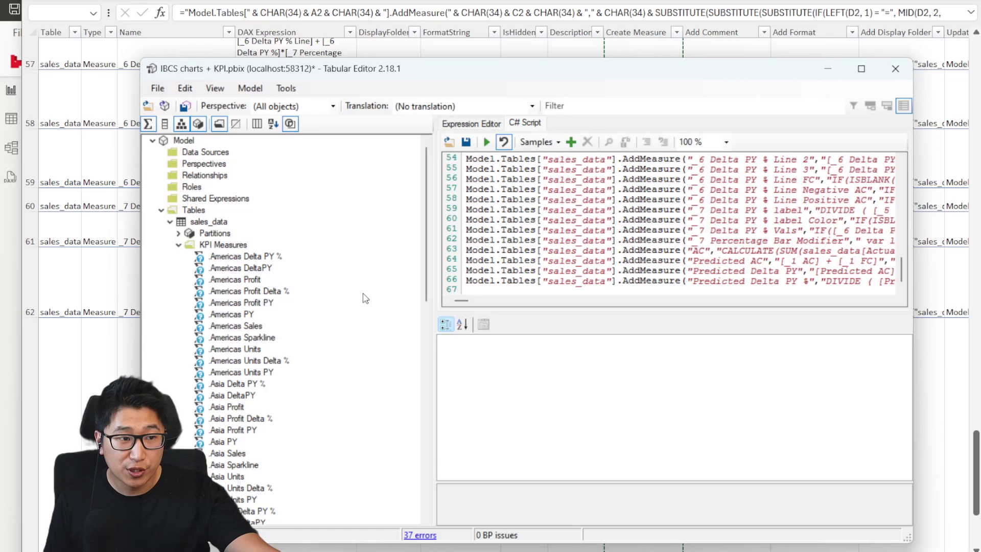
pyautogui.scroll(-15, 296, 268)
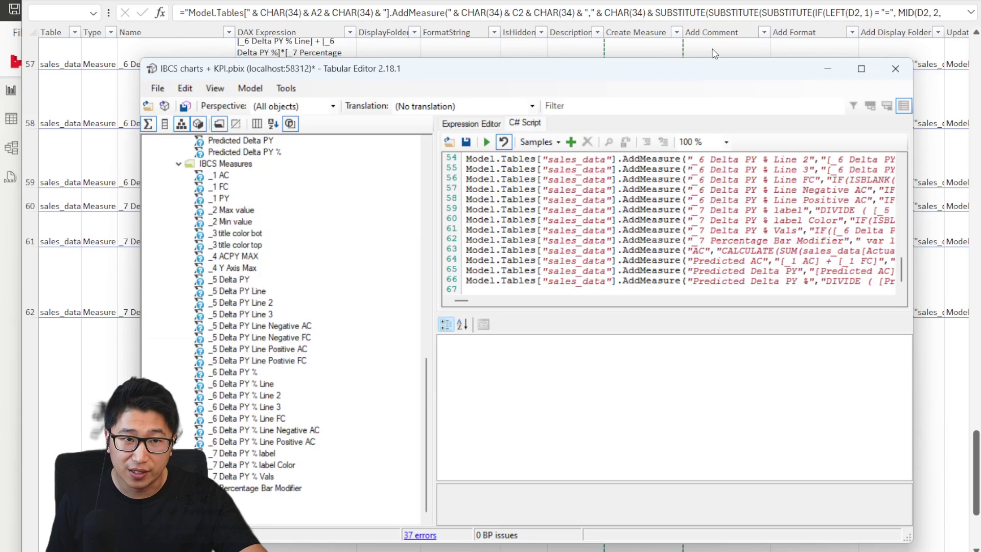
# Step: Enter 'This is a Comment' as the first measure's Description in Excel
pyautogui.hotkey('alt', 'Tab')
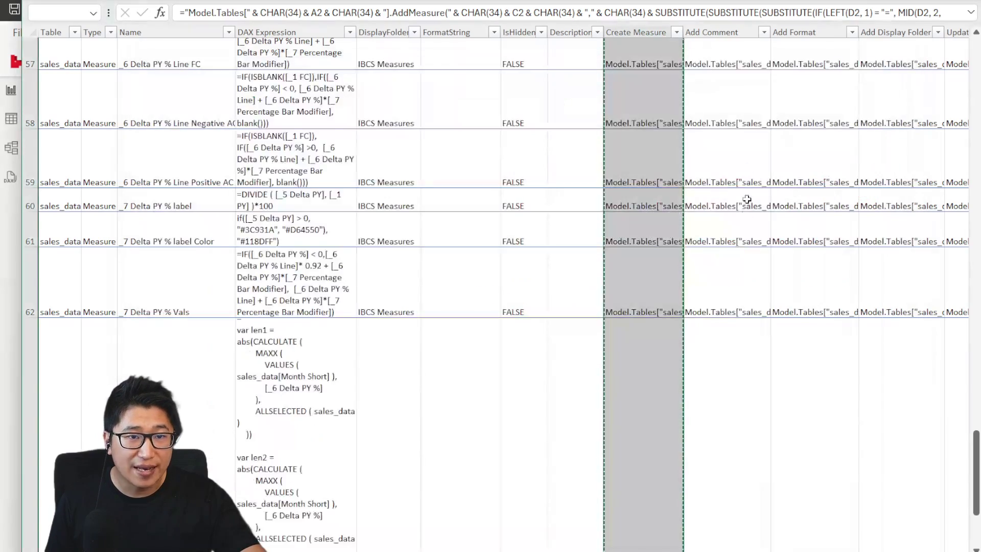
pyautogui.scroll(7, 744, 198)
pyautogui.scroll(10, 885, 302)
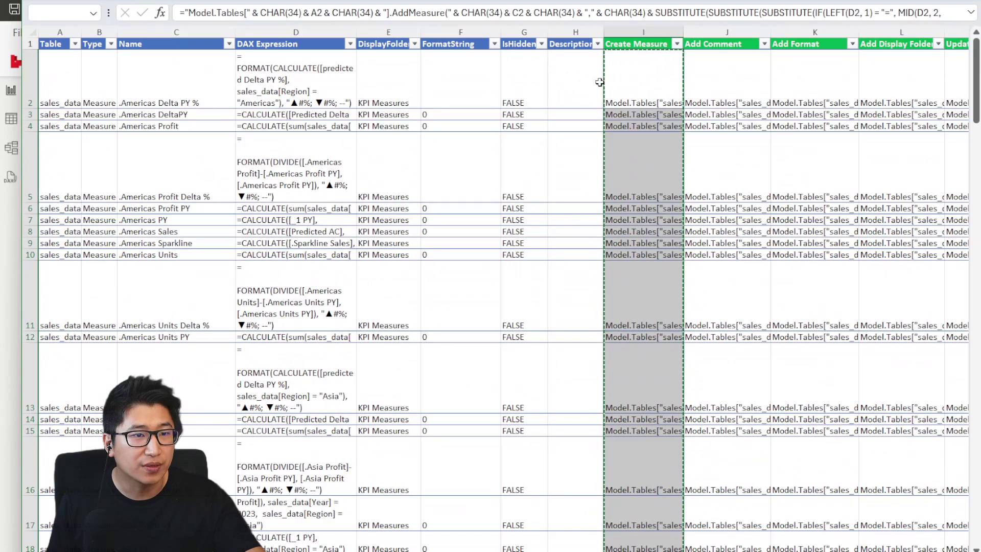
pyautogui.click(579, 75)
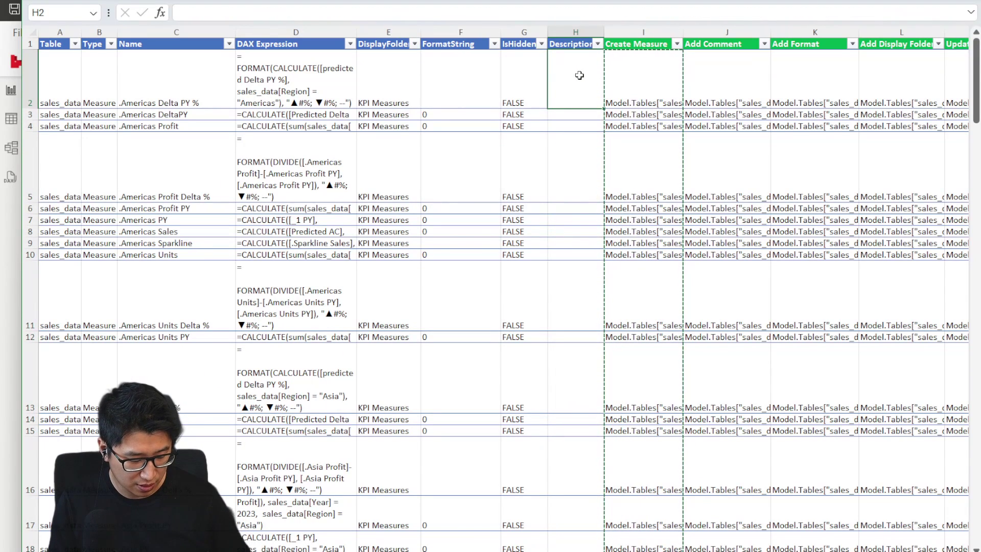
pyautogui.write('This is a Comment')
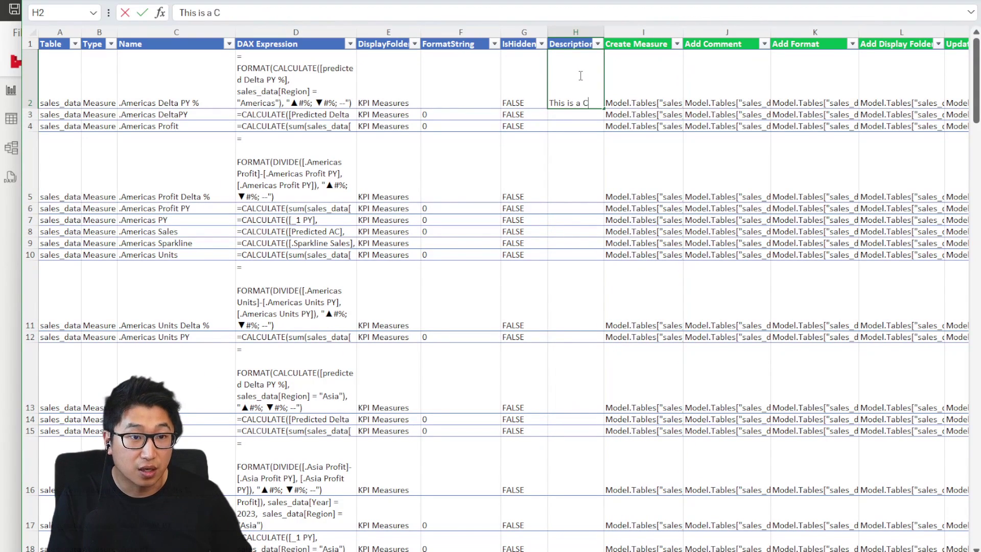
pyautogui.press('Return')
# Step: Run the J2 Add Comment script in Tabular Editor's C# Script editor
pyautogui.click(708, 75)
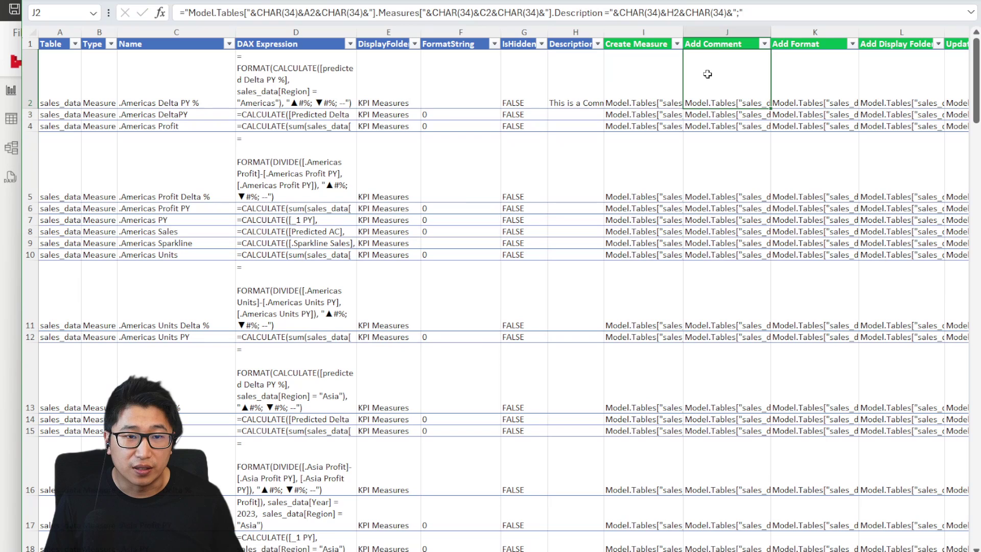
pyautogui.hotkey('ctrl', 'c')
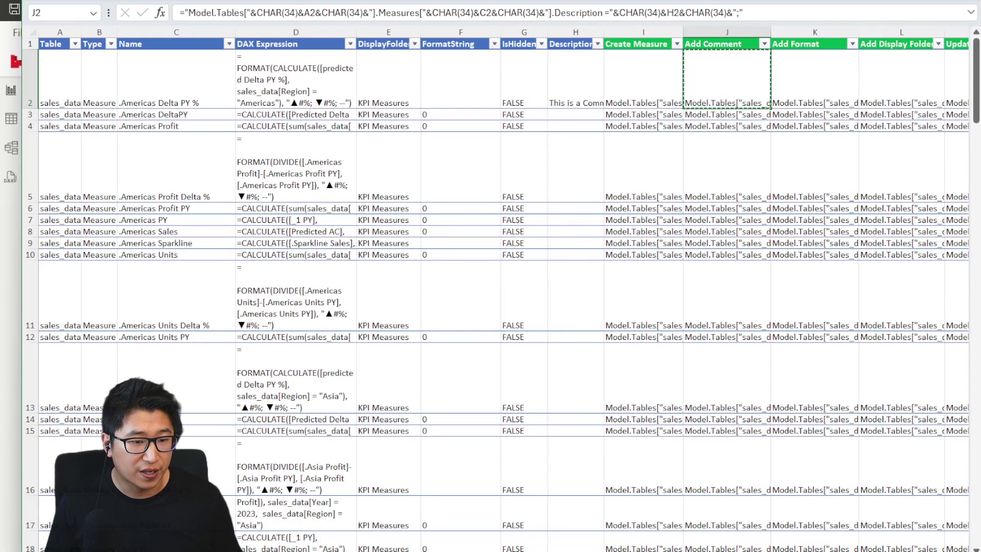
pyautogui.hotkey('alt', 'Tab')
pyautogui.hotkey('ctrl', 'v')
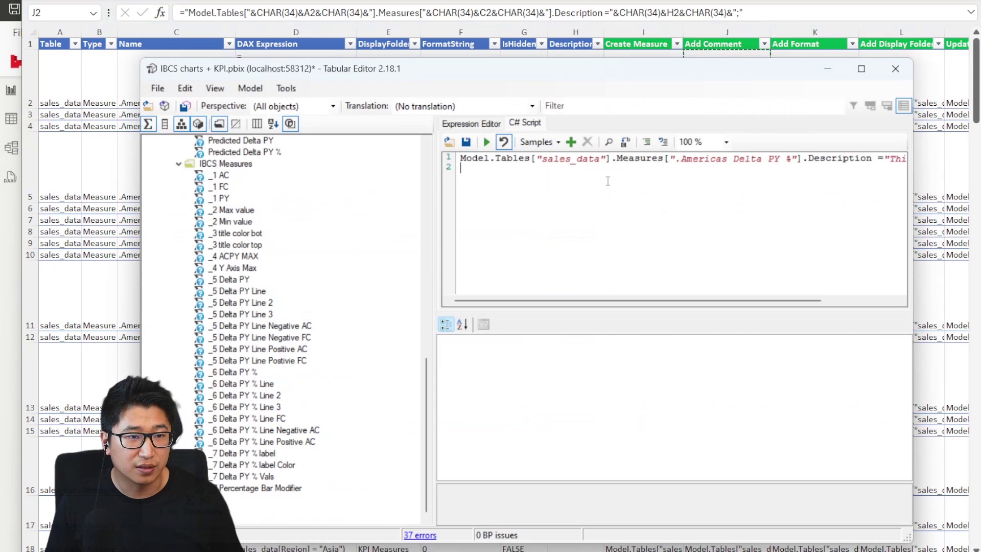
pyautogui.click(488, 142)
pyautogui.scroll(20, 381, 251)
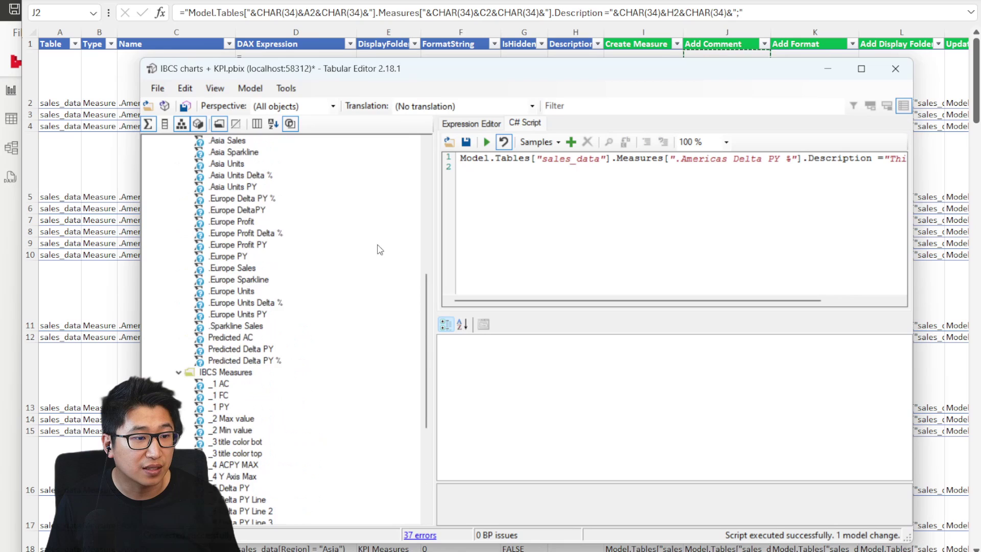
pyautogui.hotkey('alt', 'Tab')
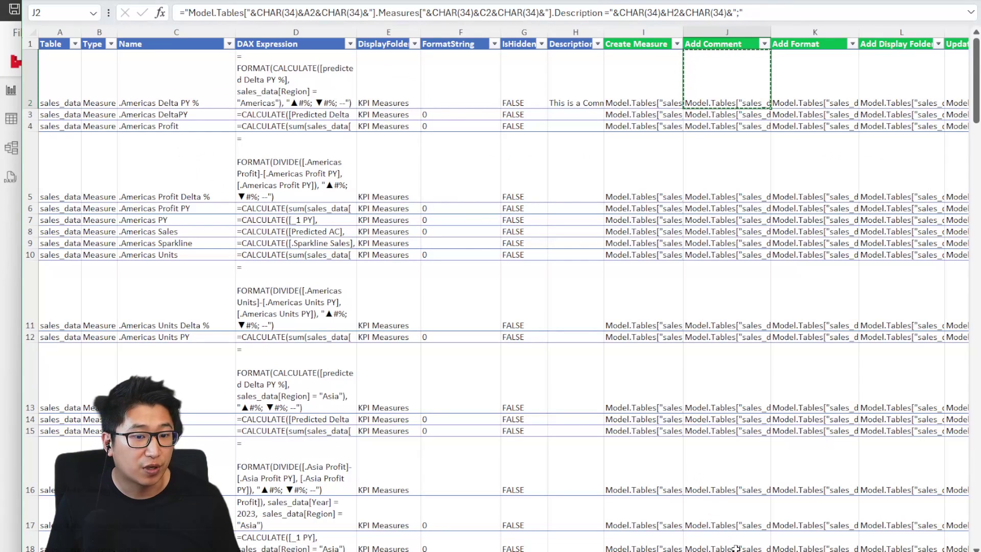
# Step: Confirm the .Americas Delta PY % Description property reads 'This is a Comment' in Tabular Editor
pyautogui.click(167, 74)
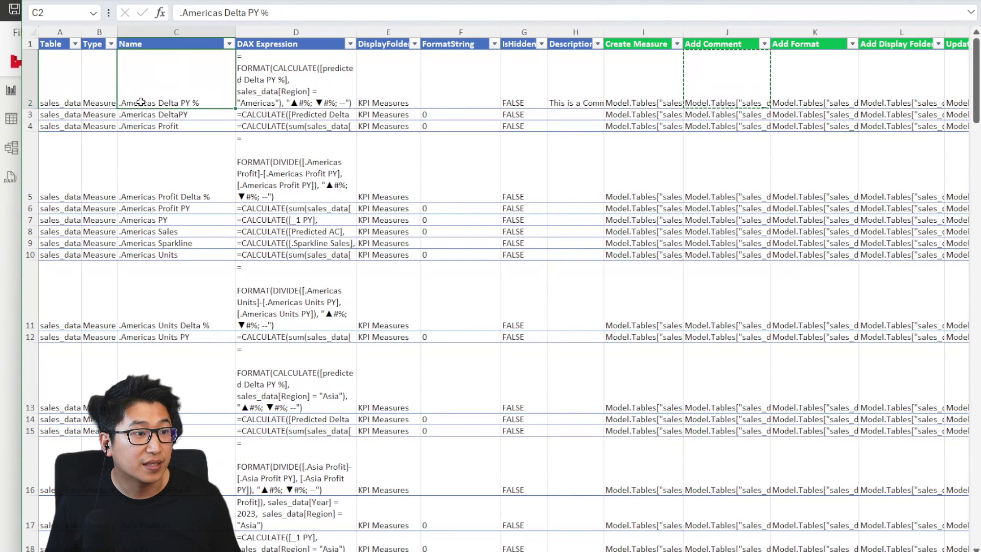
pyautogui.hotkey('alt', 'Tab')
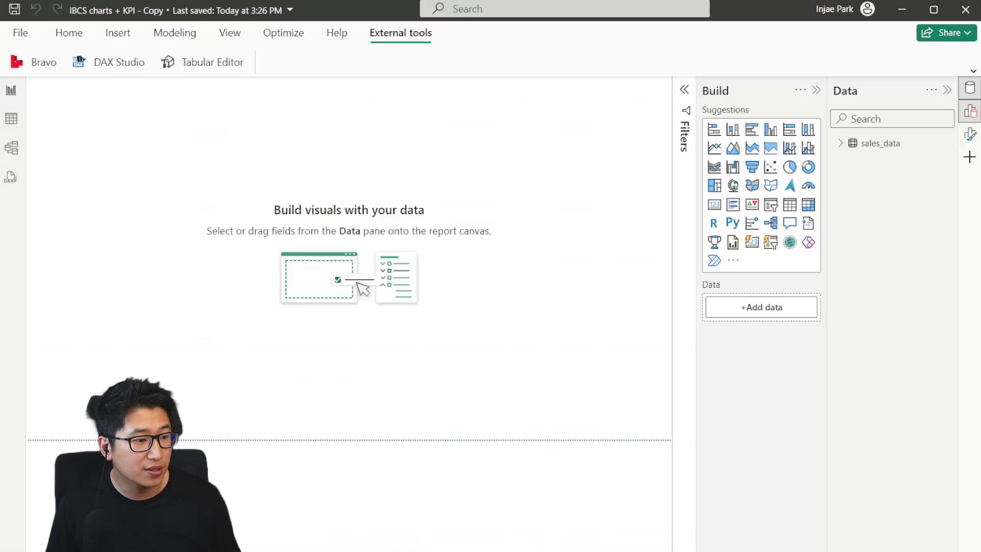
pyautogui.hotkey('alt', 'Tab')
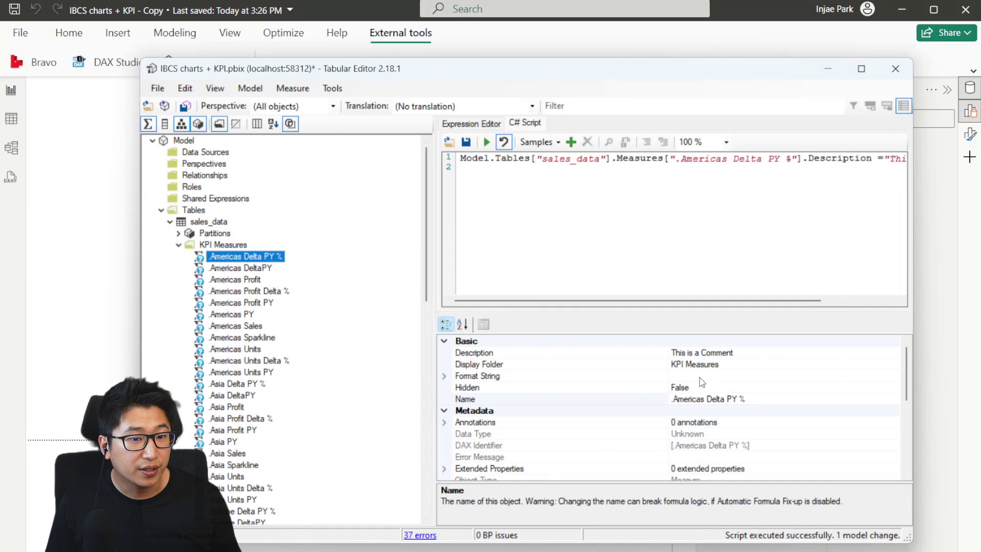
pyautogui.click(729, 352)
pyautogui.moveTo(737, 352); pyautogui.dragTo(668, 353)
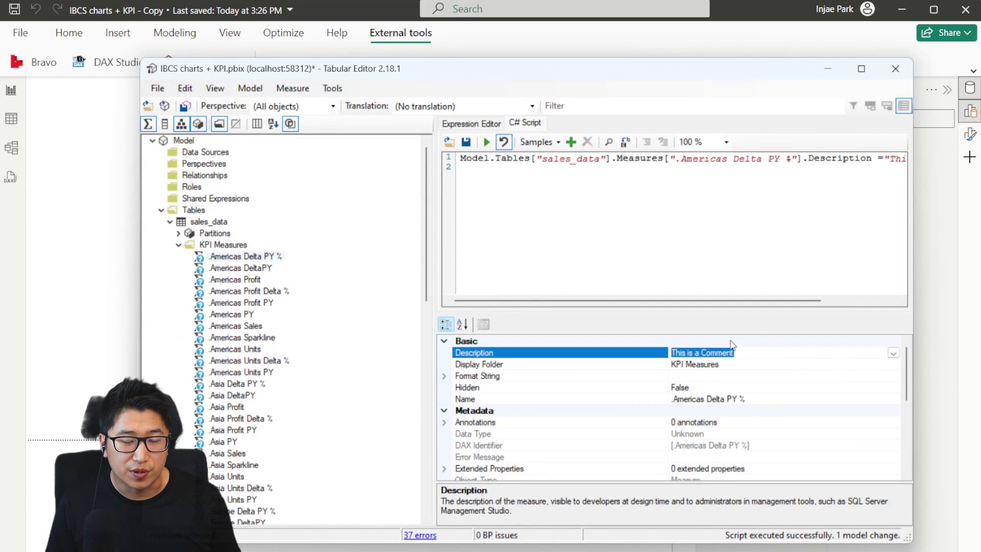
pyautogui.click(734, 292)
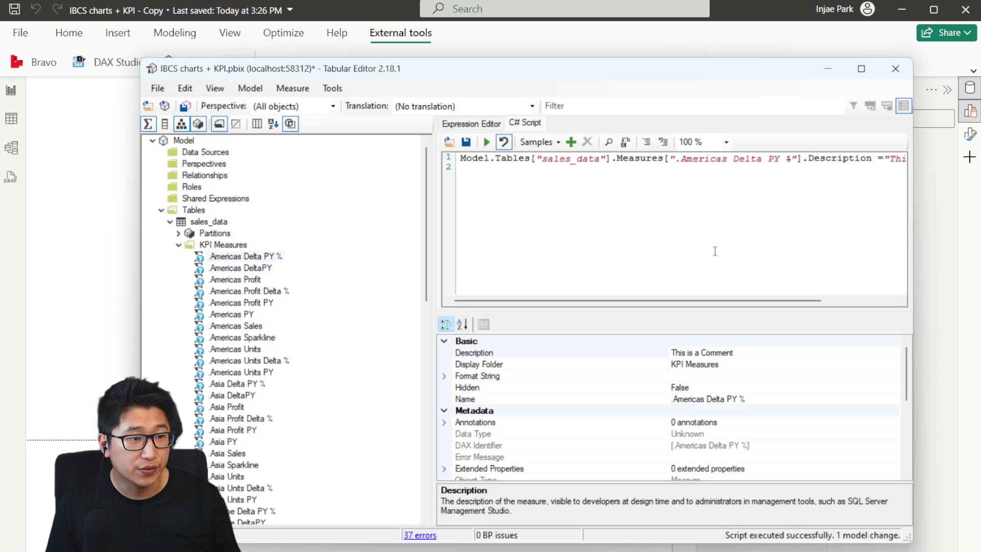
# Step: Save the model to Power BI and check the IBCS and KPI Measures folders under sales_data
pyautogui.click(158, 89)
pyautogui.click(184, 138)
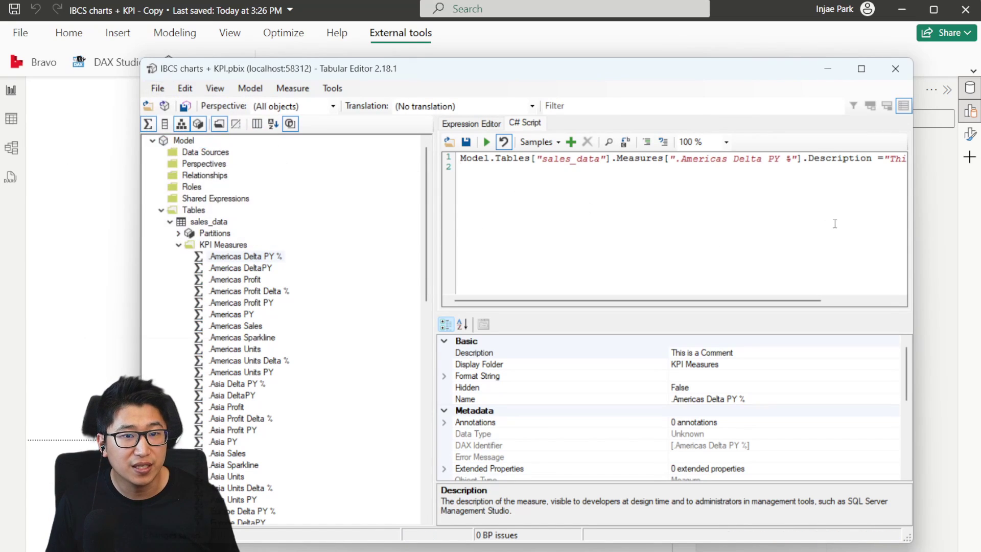
pyautogui.click(917, 215)
pyautogui.click(841, 145)
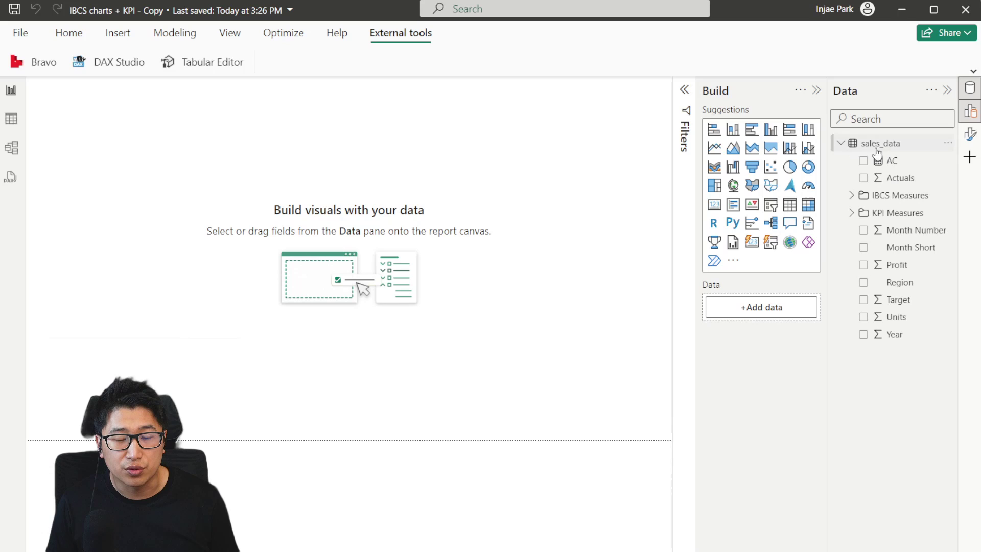
pyautogui.click(852, 196)
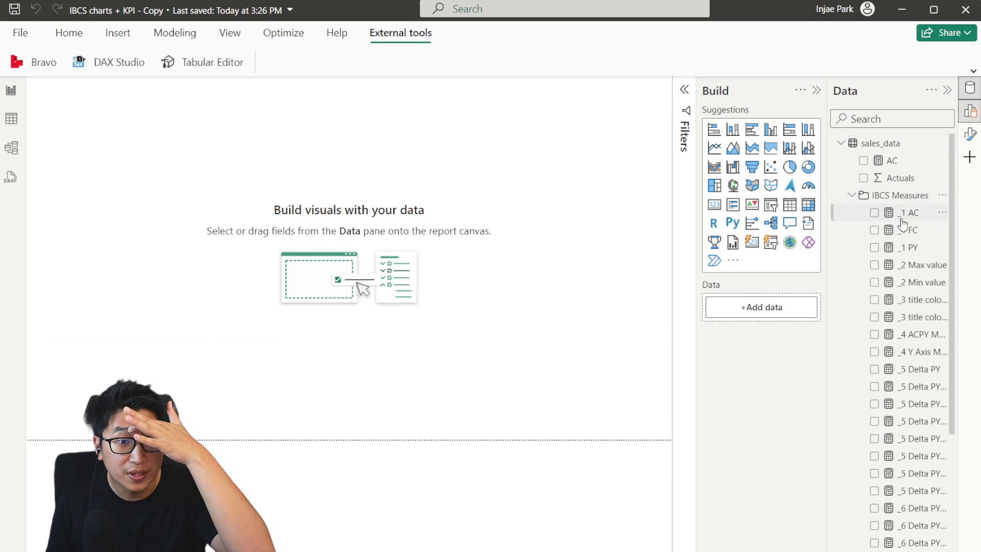
pyautogui.click(852, 196)
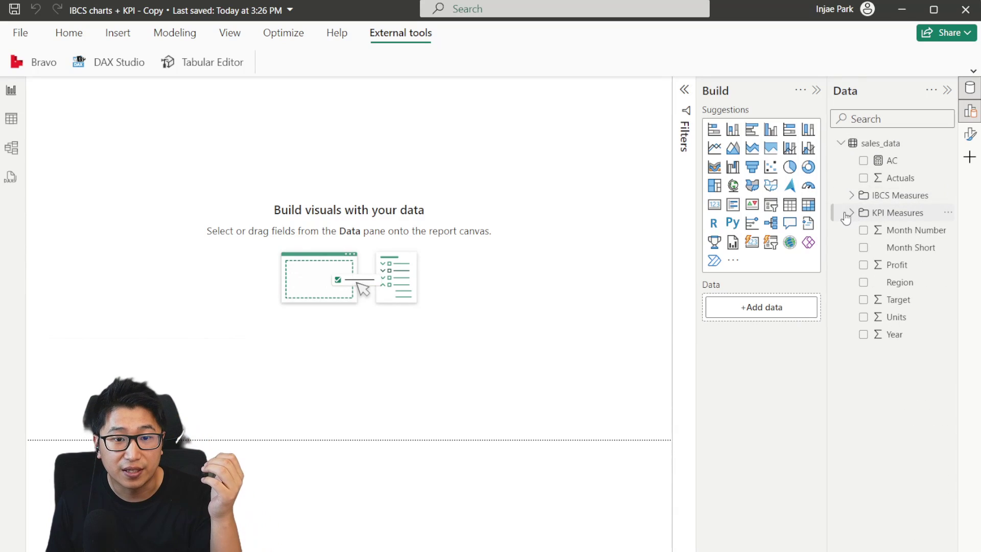
pyautogui.click(861, 213)
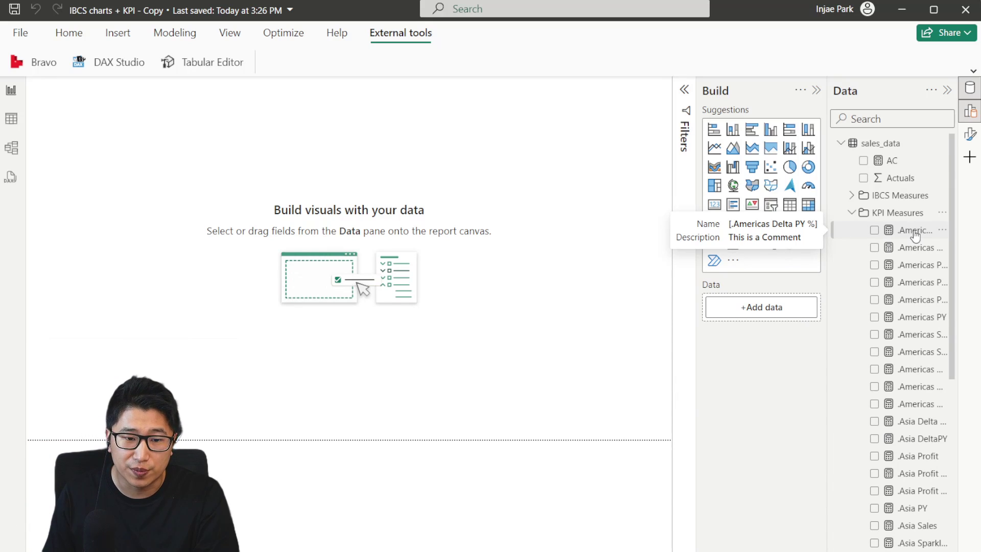
pyautogui.hotkey('alt', 'Tab')
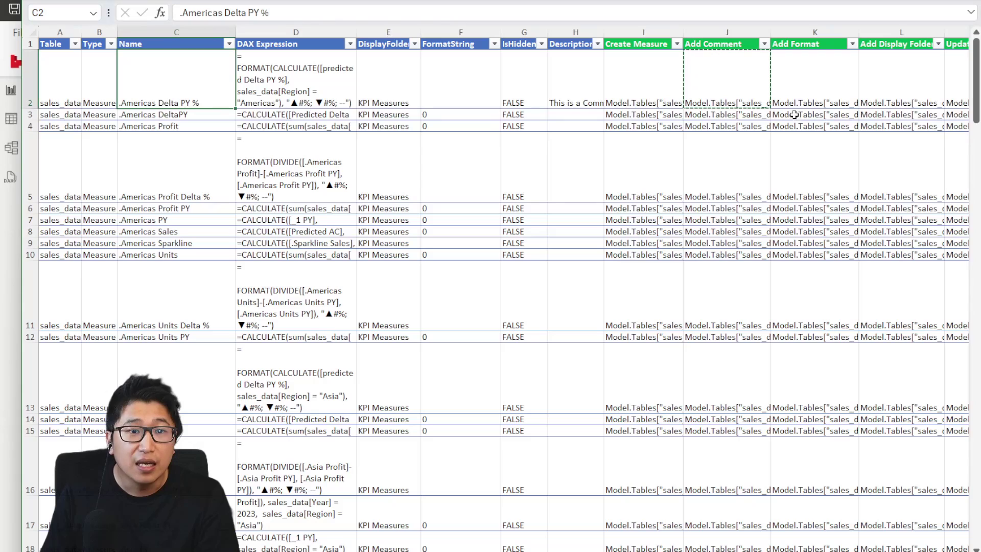
pyautogui.press('Escape')
pyautogui.click(826, 71)
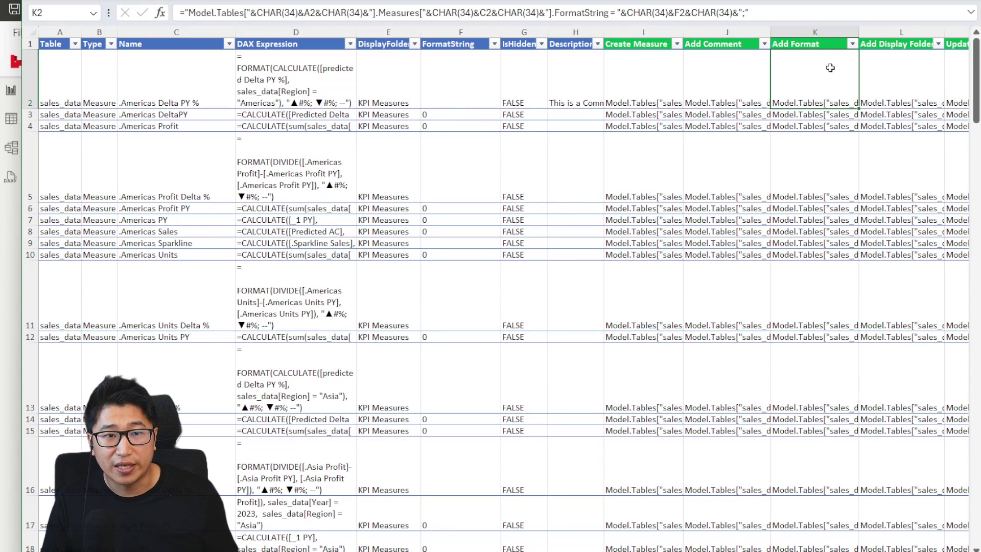
pyautogui.click(465, 69)
pyautogui.moveTo(465, 69); pyautogui.dragTo(469, 333)
pyautogui.scroll(-8, 472, 306)
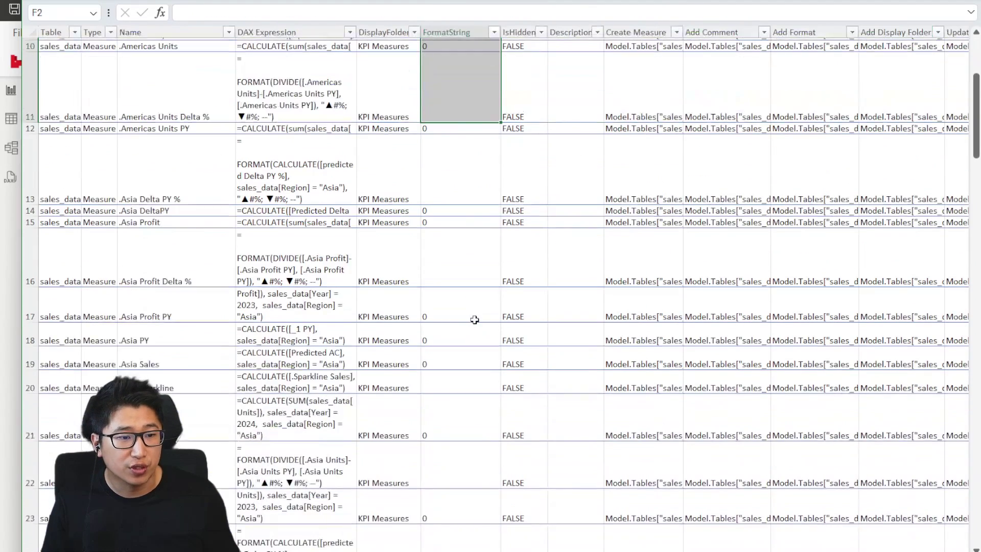
pyautogui.click(458, 340)
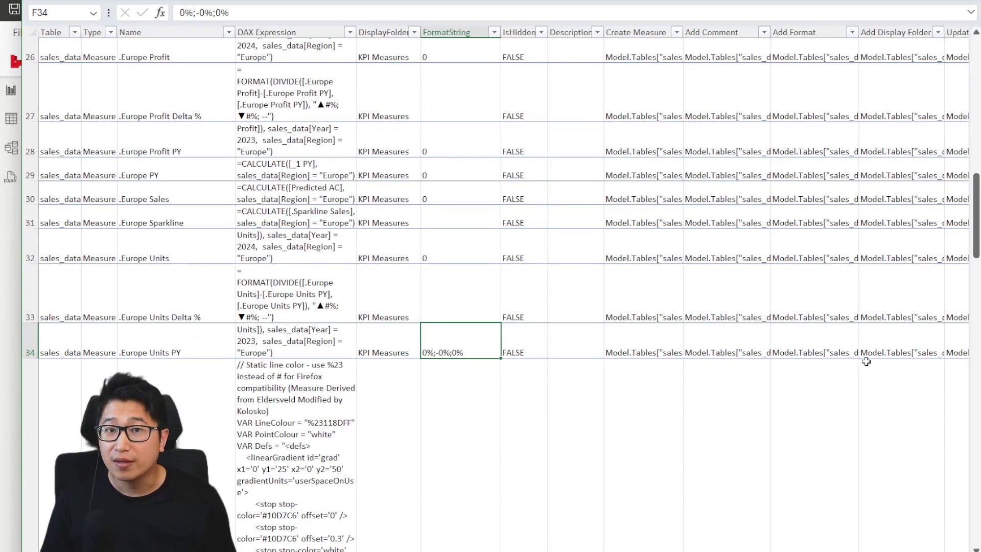
pyautogui.scroll(4, 868, 355)
pyautogui.scroll(6, 873, 341)
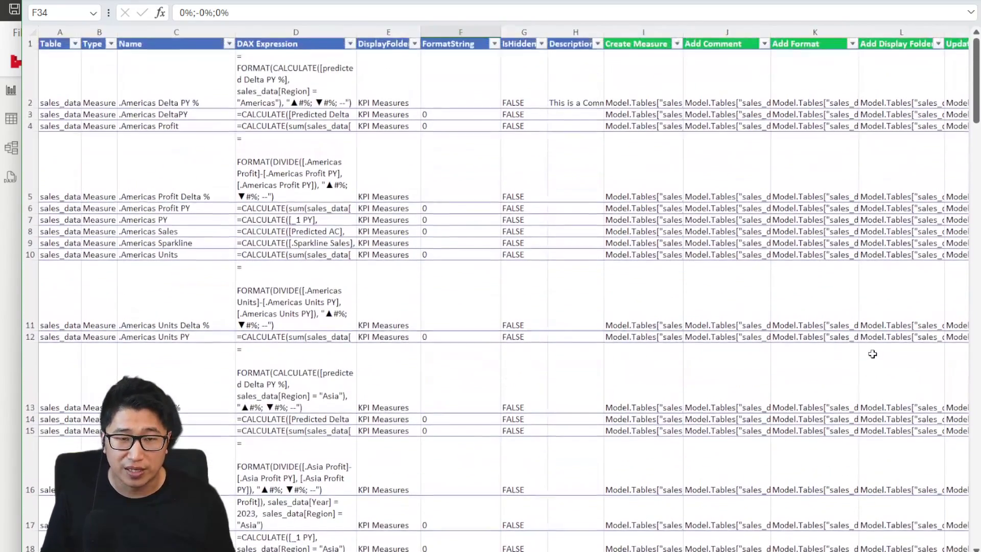
pyautogui.hscroll(3, 894, 539)
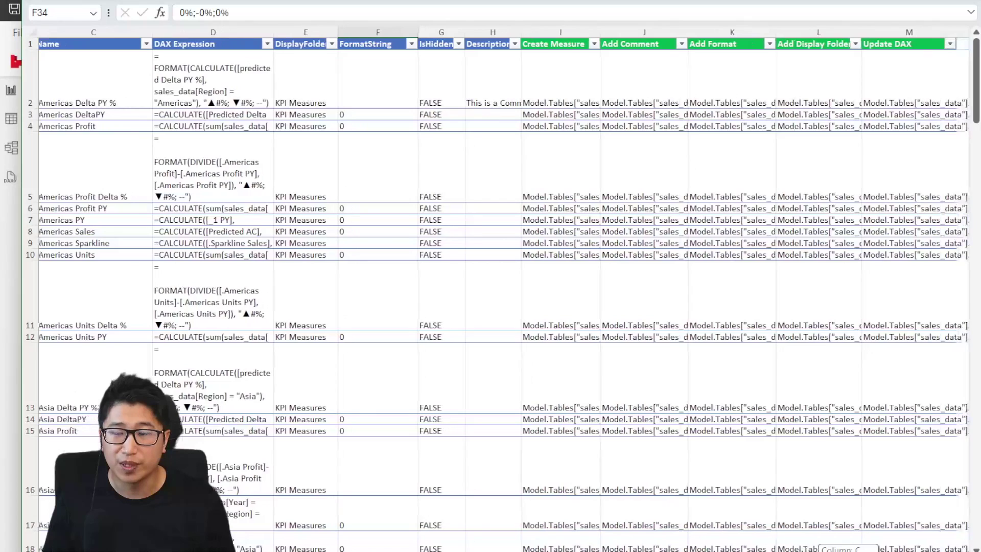
pyautogui.click(812, 63)
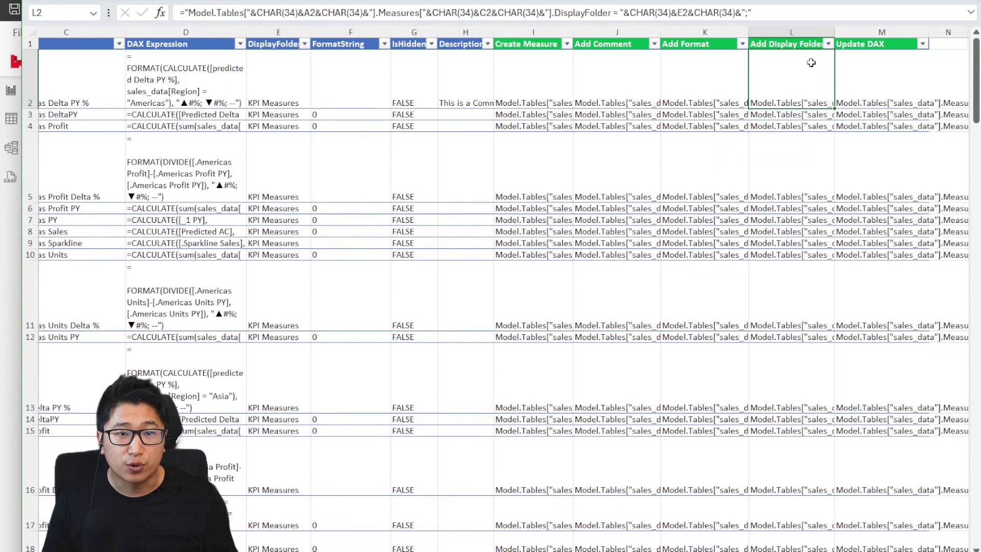
pyautogui.hscroll(-3, 884, 546)
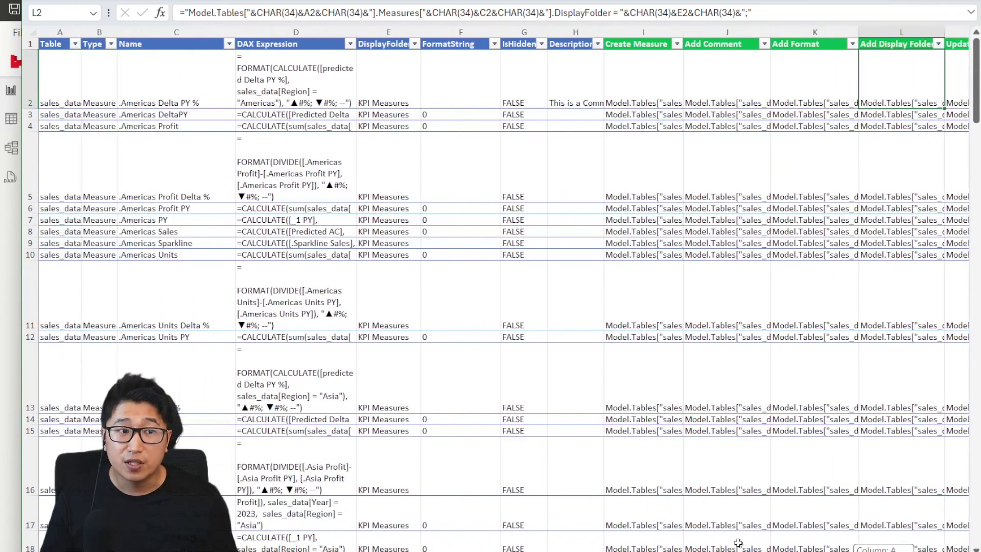
# Step: In Model view, select the _1 AC measure inside sales_data's IBCS Measures folder
pyautogui.hotkey('alt', 'Tab')
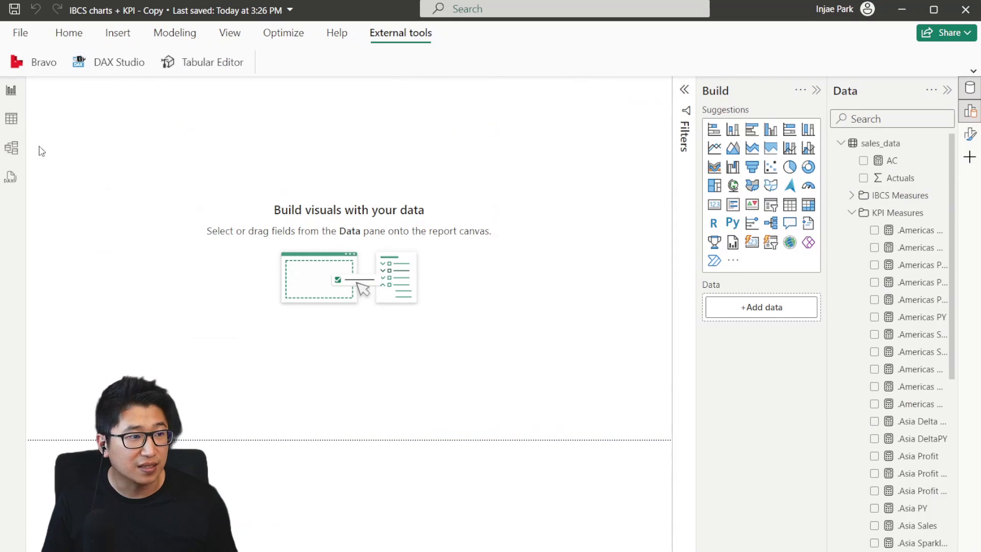
pyautogui.click(13, 150)
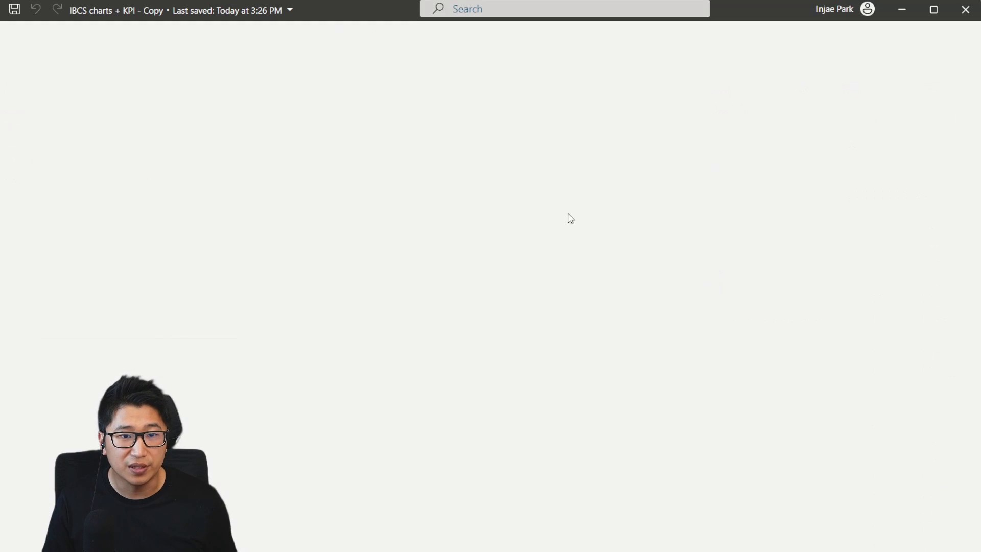
pyautogui.click(793, 183)
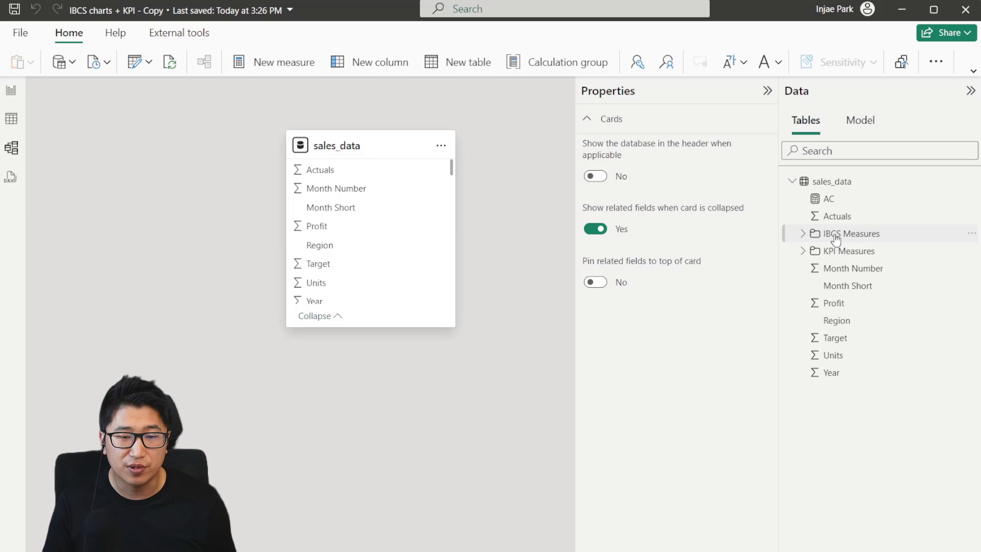
pyautogui.click(801, 235)
pyautogui.click(851, 252)
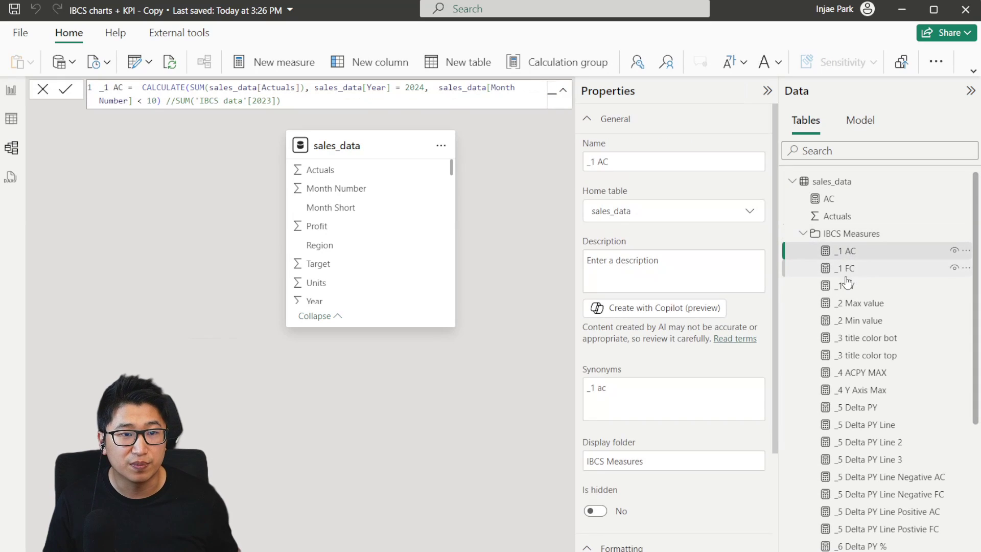
# Step: Set _1 AC's display folder to IBCS Measures\Test and confirm the Test subfolder appears
pyautogui.moveTo(658, 459); pyautogui.dragTo(564, 464)
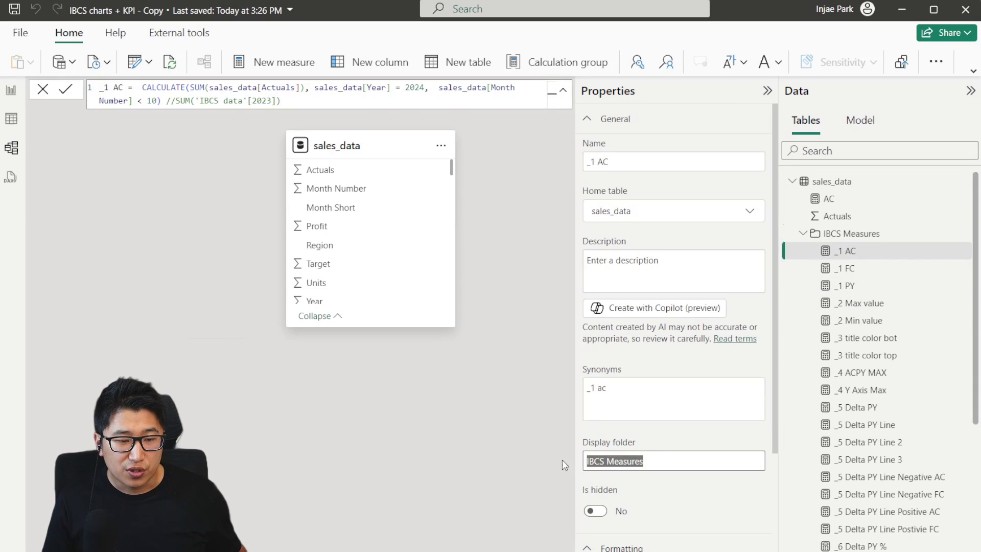
pyautogui.click(694, 460)
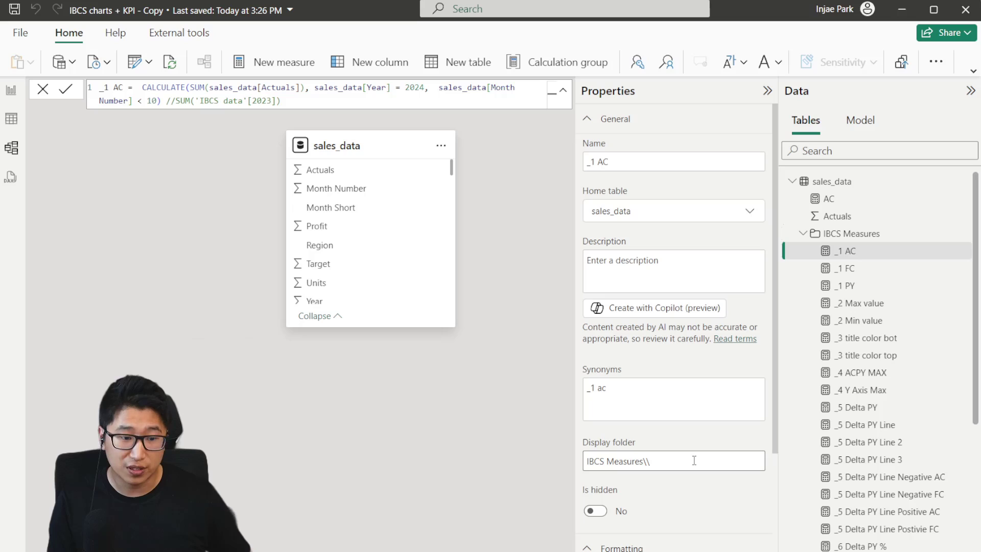
pyautogui.press('Return')
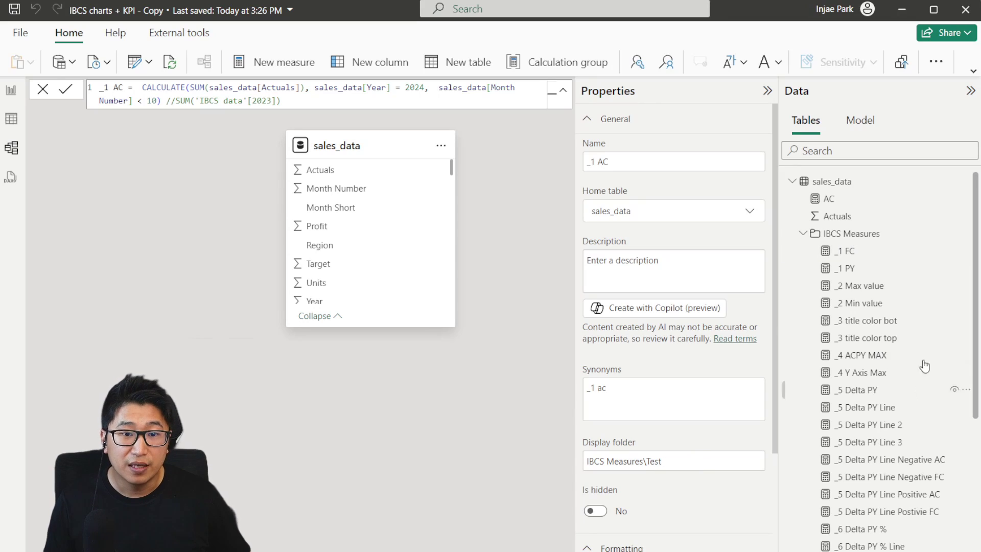
pyautogui.click(801, 233)
pyautogui.click(801, 234)
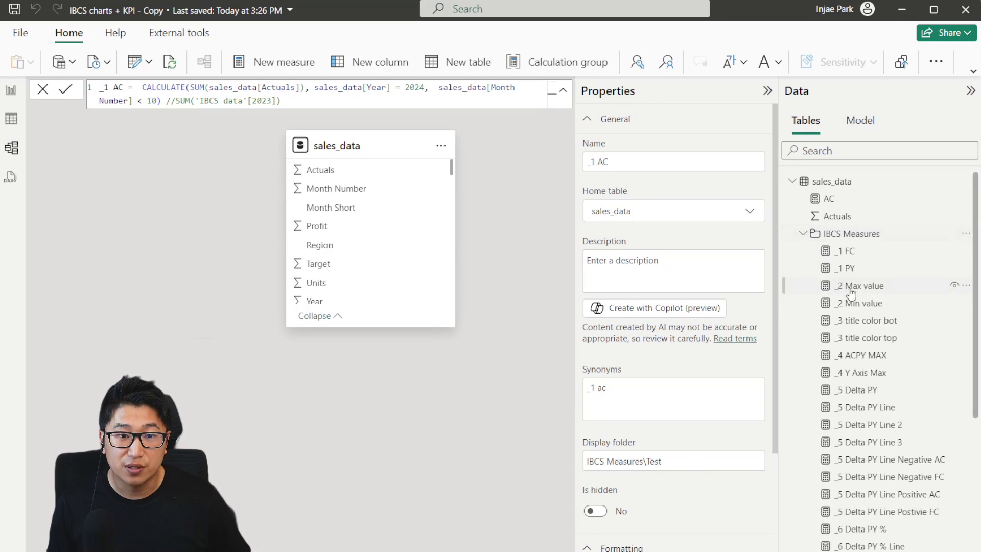
pyautogui.scroll(-10, 863, 307)
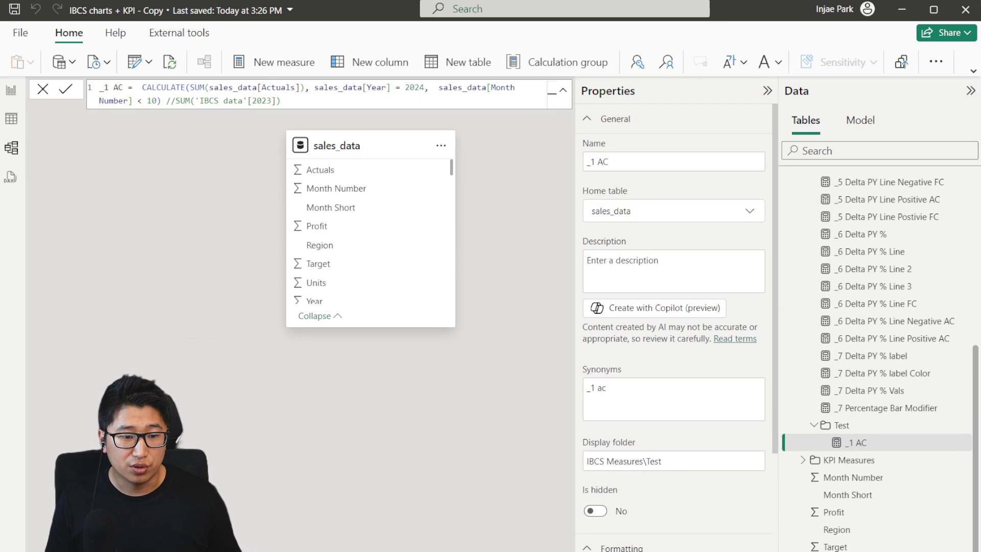
pyautogui.hotkey('alt', 'Tab')
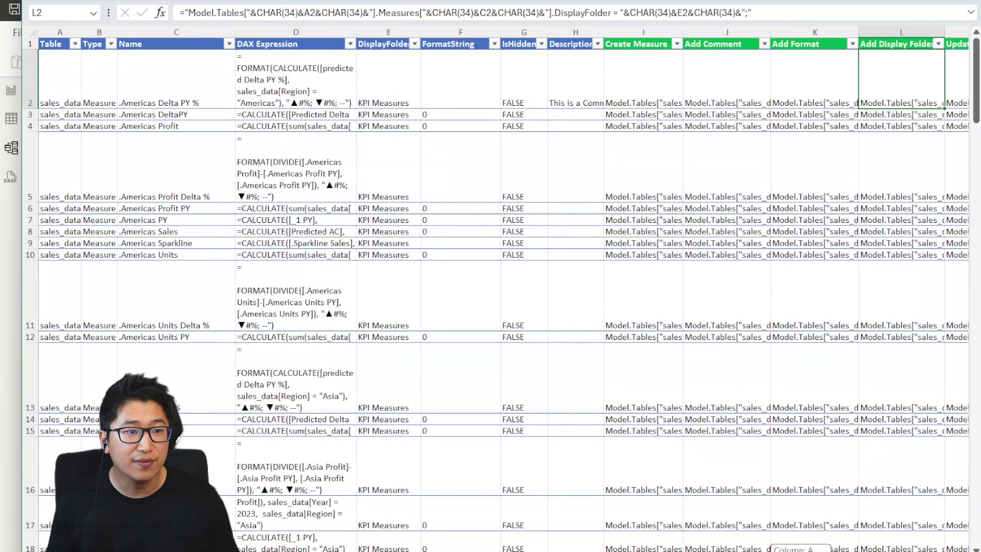
pyautogui.click(388, 68)
pyautogui.press('BackSpace')
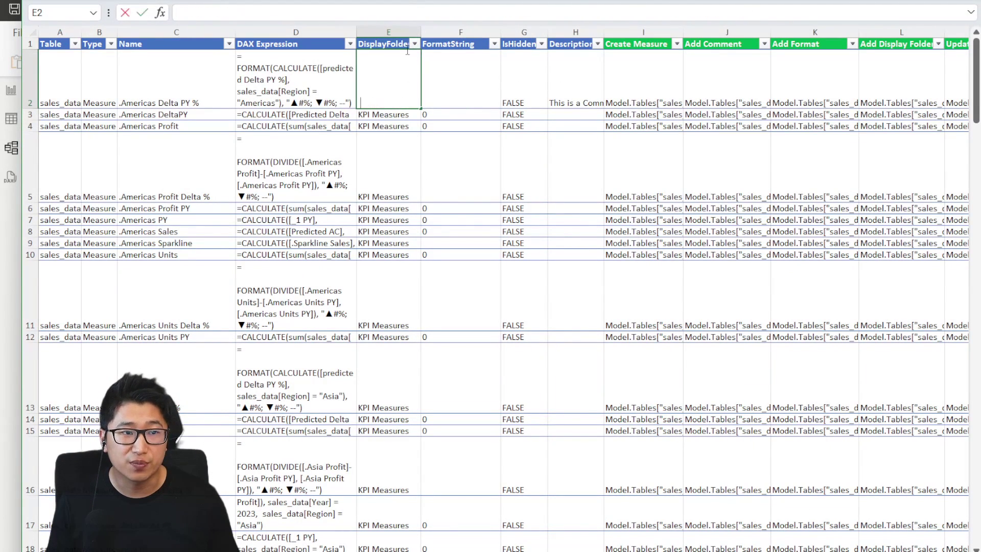
pyautogui.write('KPI Measures')
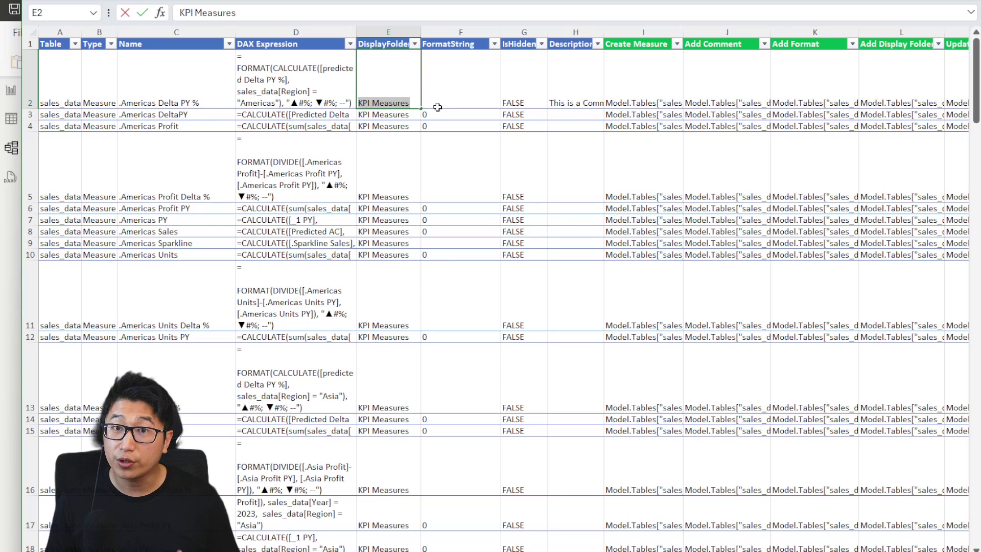
pyautogui.hotkey('ctrl', 'Return')
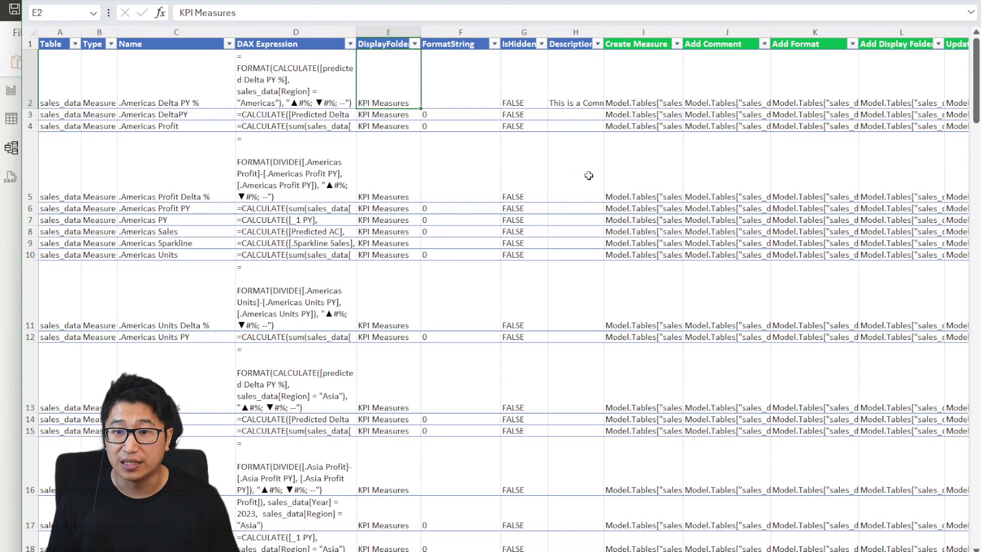
pyautogui.click(904, 105)
pyautogui.hscroll(2, 909, 125)
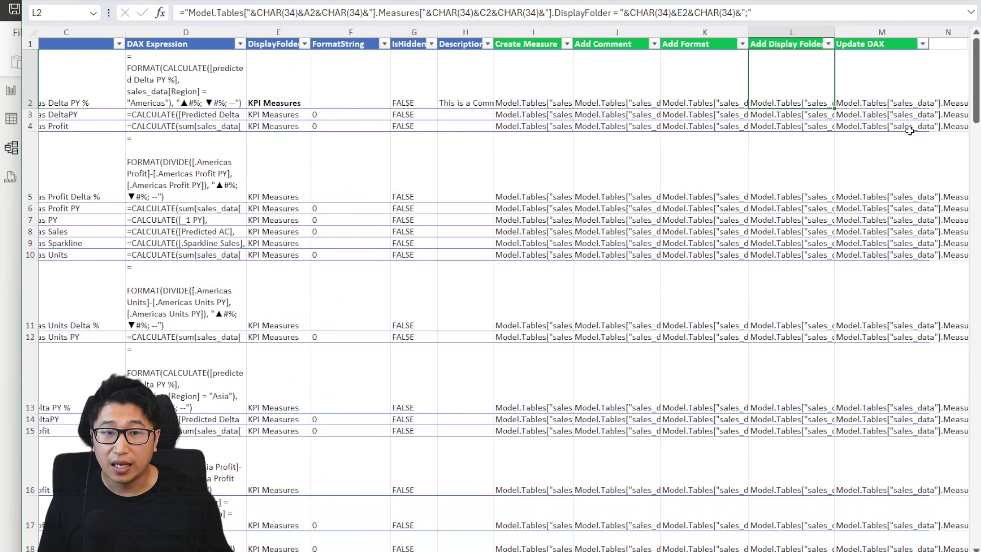
pyautogui.click(886, 96)
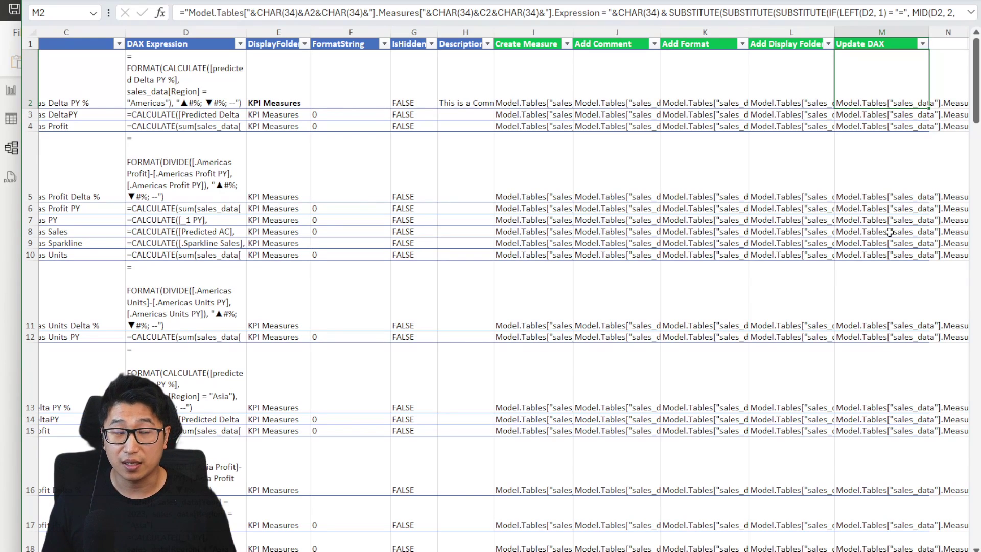
pyautogui.click(199, 78)
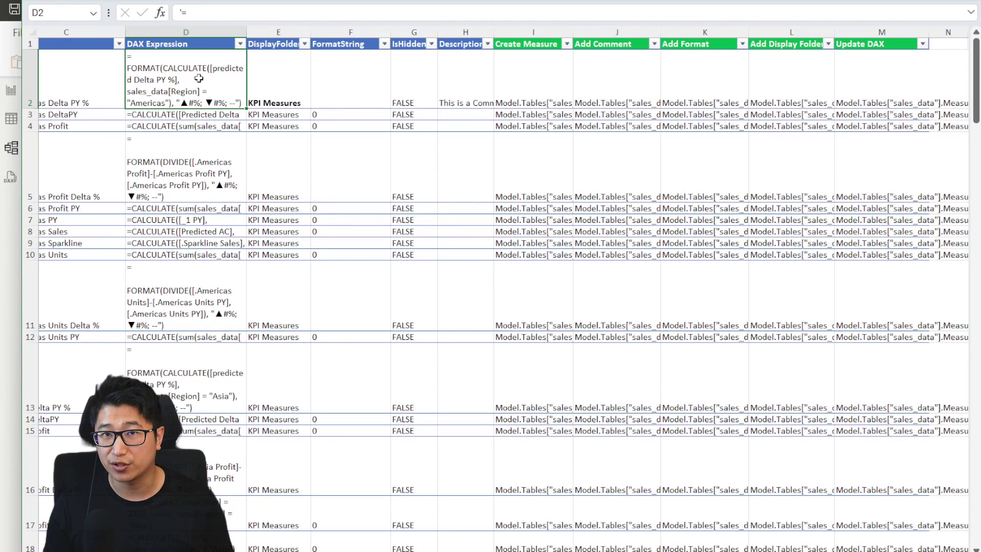
pyautogui.click(871, 80)
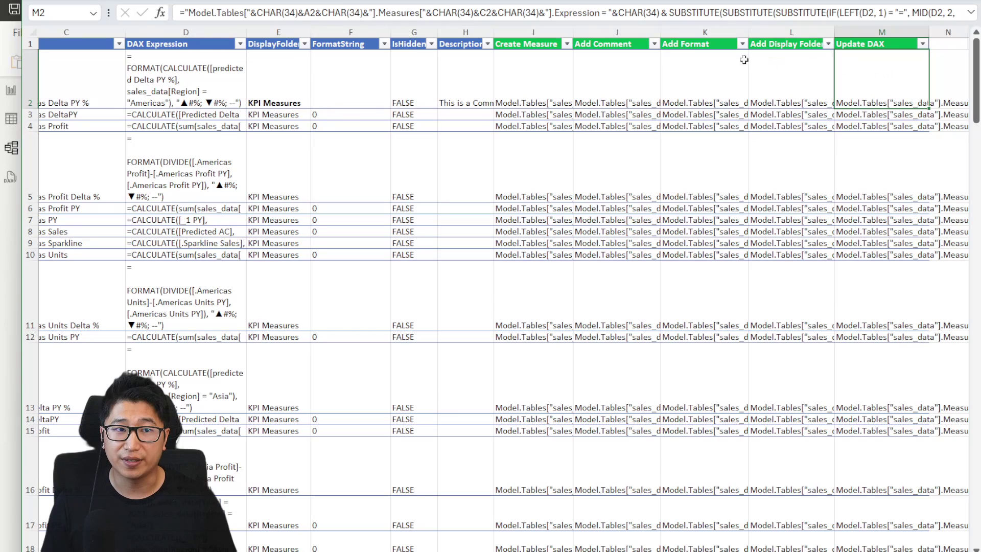
pyautogui.click(531, 74)
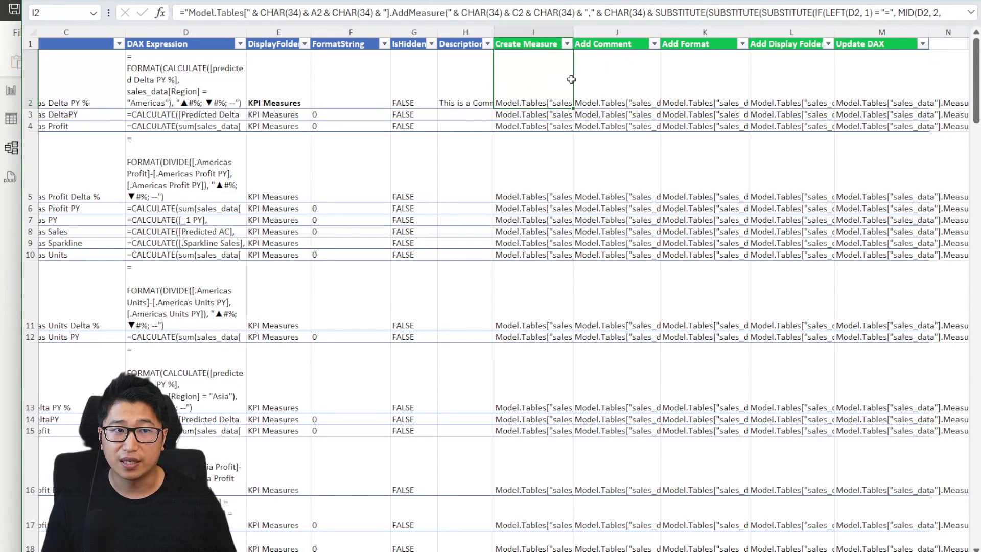
# Step: Copy the generated script block J2:M67 from Excel
pyautogui.click(611, 87)
pyautogui.hotkey('shift', 'Right')
pyautogui.hotkey('shift', 'Right')
pyautogui.hotkey('shift', 'Right')
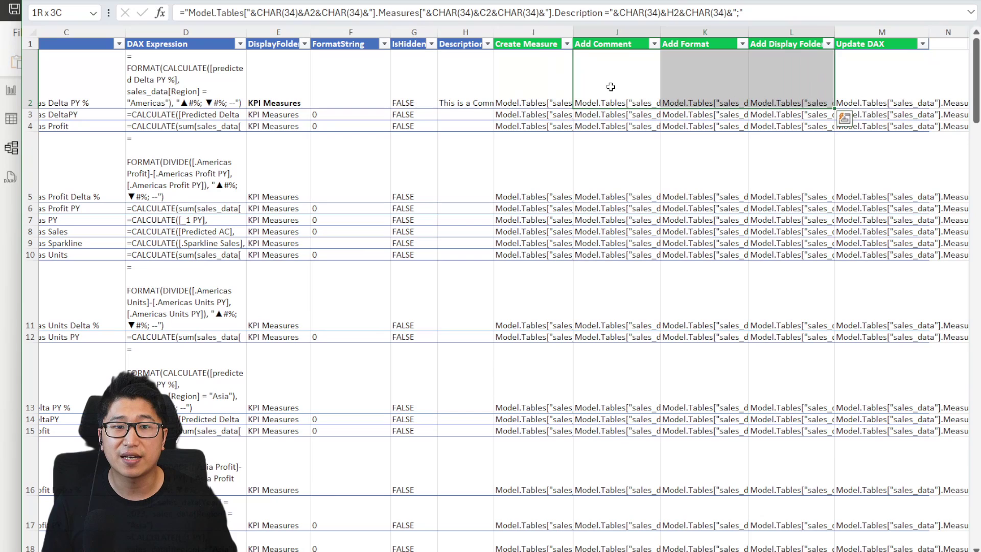
pyautogui.hotkey('ctrl', 'shift', 'Down')
pyautogui.hotkey('ctrl', 'c')
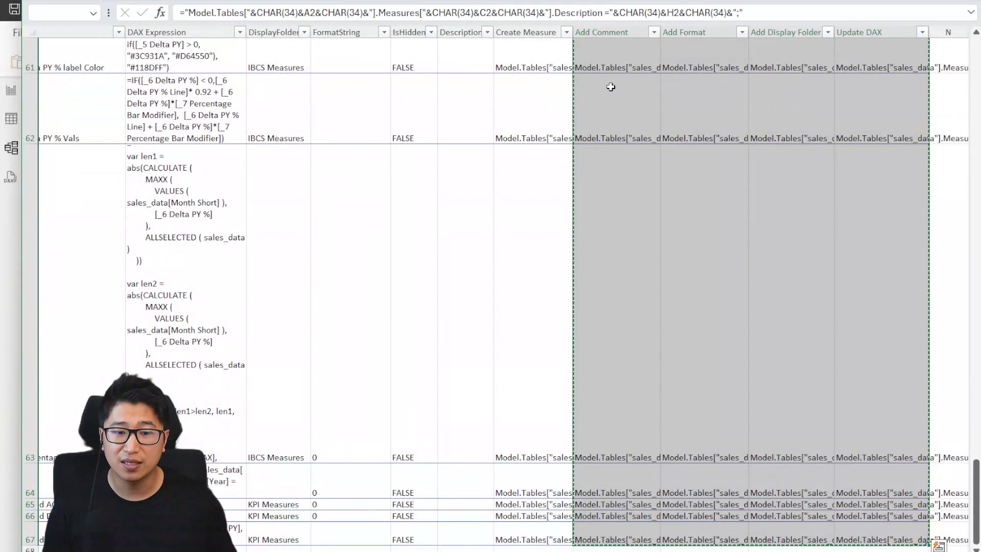
# Step: Replace the Tabular Editor C# script with the copied block and run it
pyautogui.hotkey('alt', 'Tab')
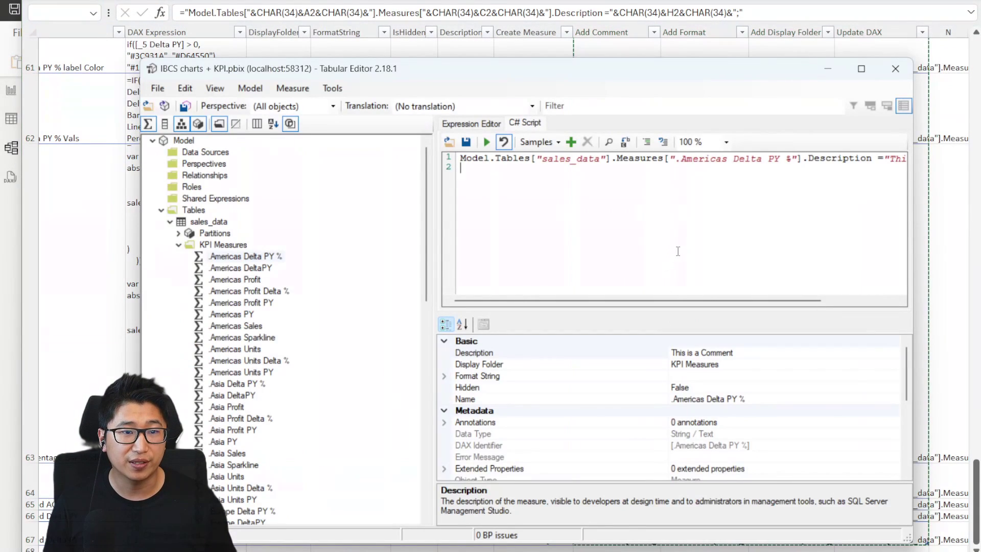
pyautogui.hotkey('ctrl', 'a')
pyautogui.hotkey('ctrl', 'v')
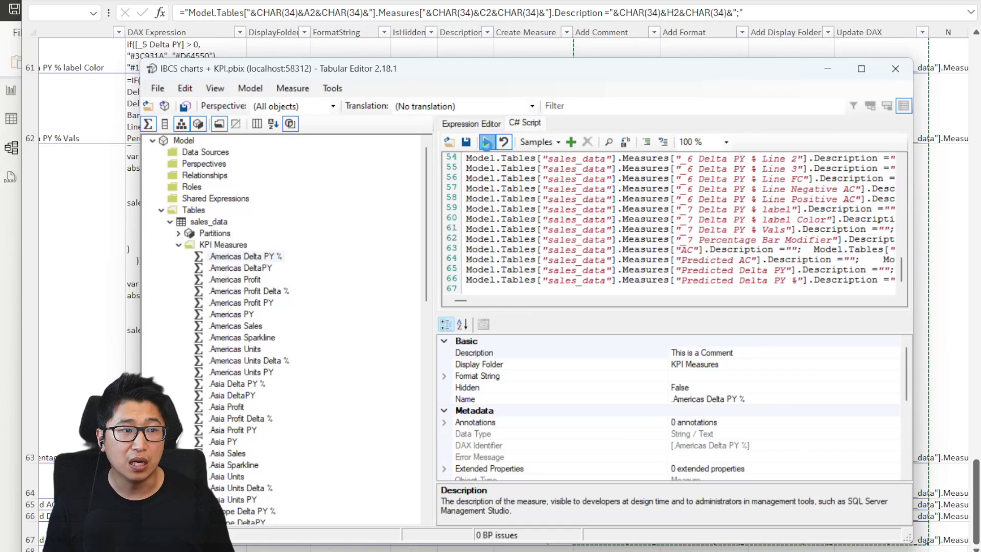
pyautogui.click(487, 142)
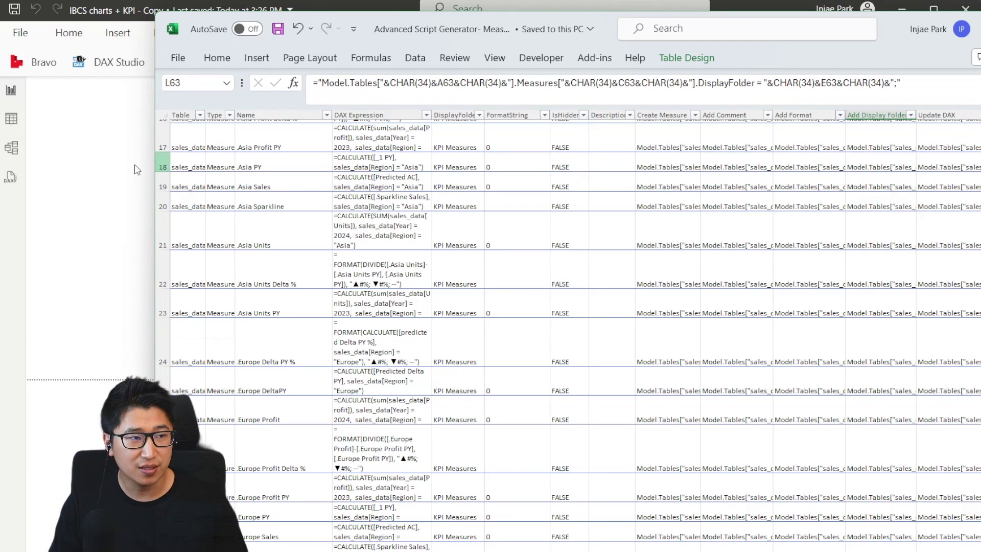
# Step: Return to Power BI Desktop and launch Bravo on the 'IBCS charts + KPI - Copy' report
pyautogui.hotkey('alt', 'Tab')
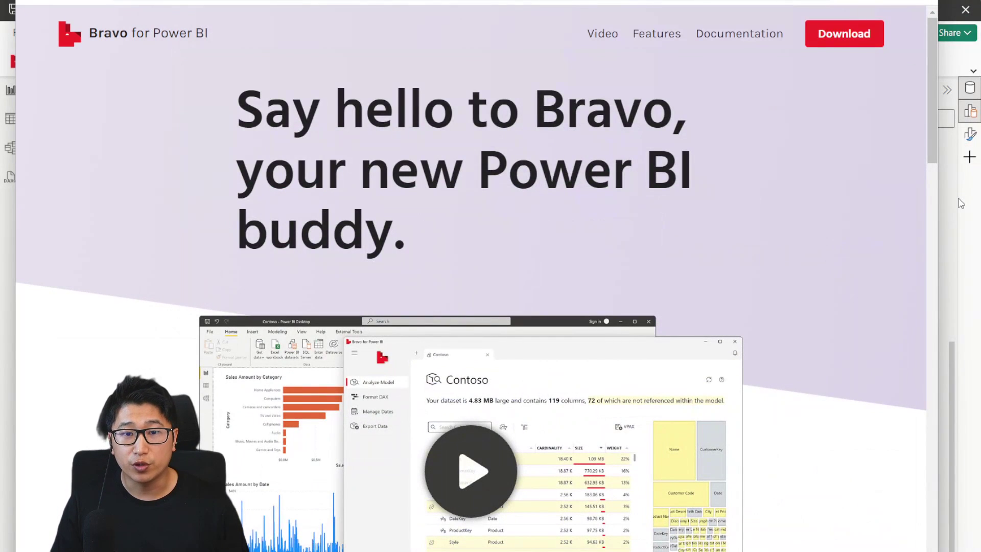
pyautogui.click(960, 204)
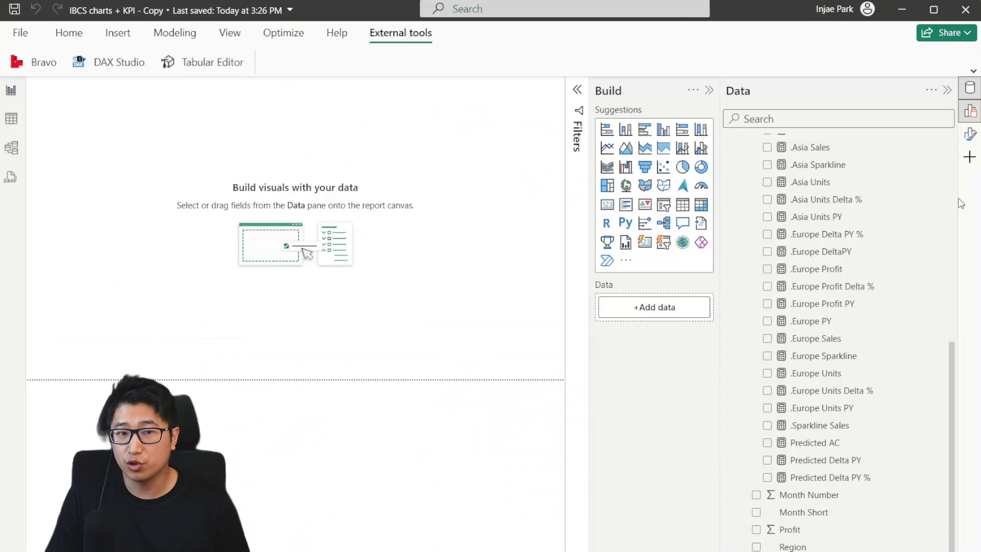
pyautogui.click(41, 62)
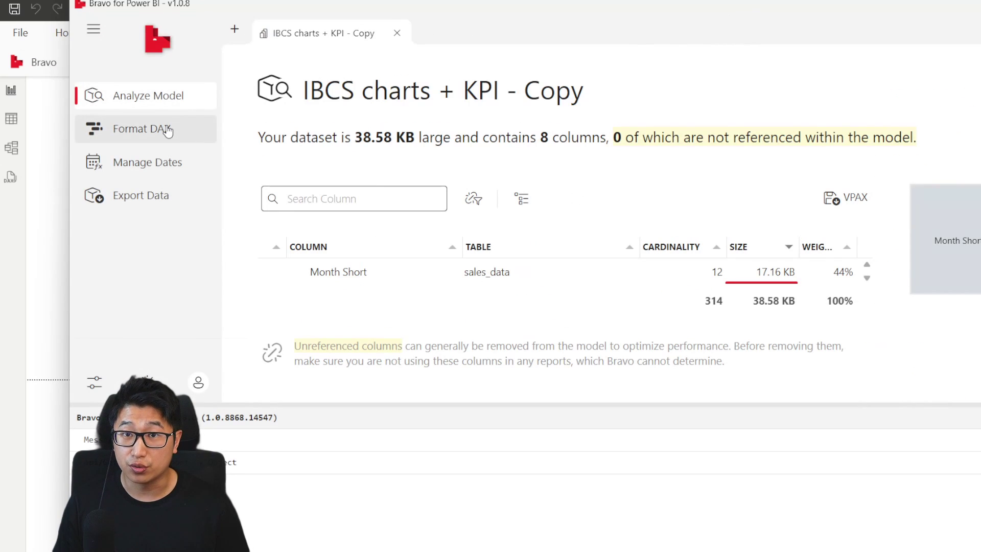
# Step: In Bravo's Format DAX page, format all 67 measures, then go back to the report
pyautogui.click(168, 131)
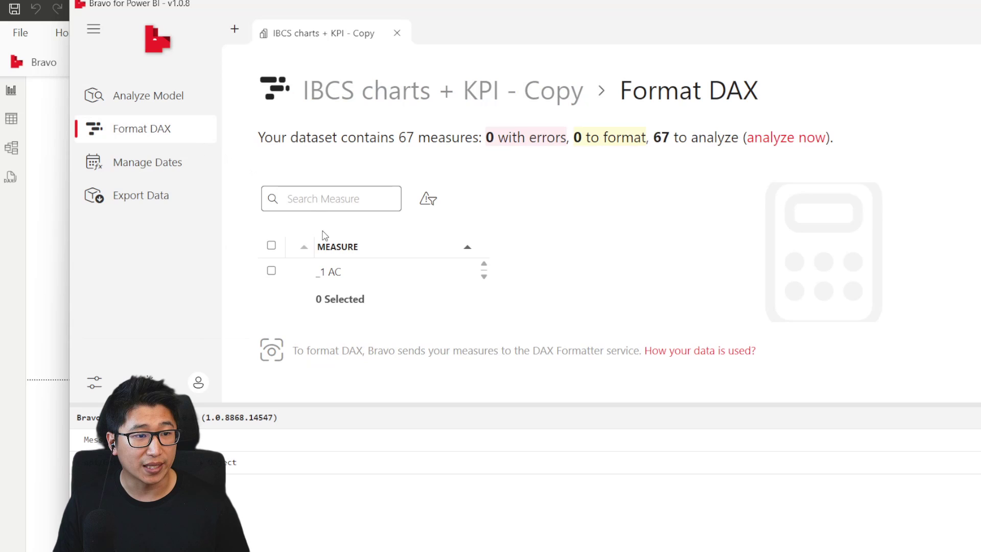
pyautogui.click(271, 246)
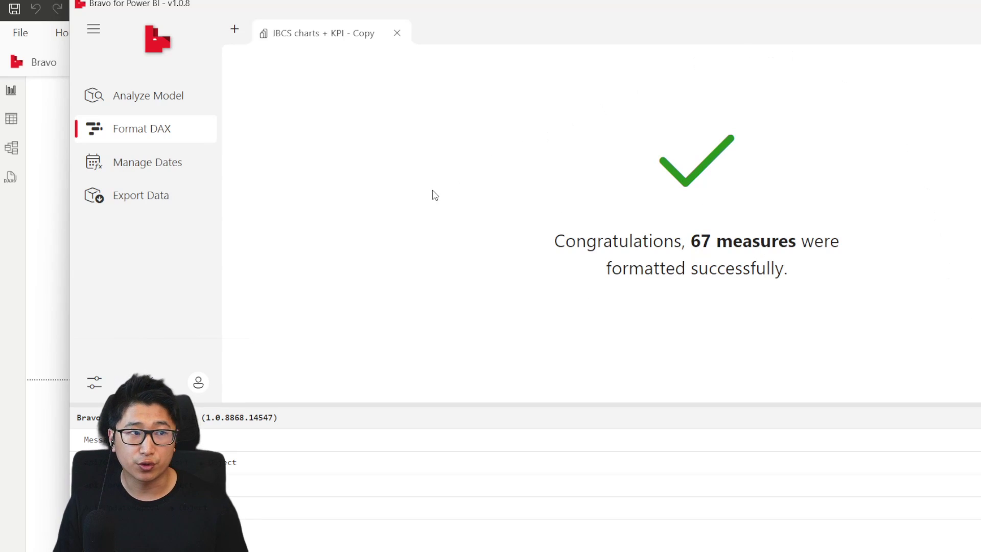
pyautogui.click(47, 235)
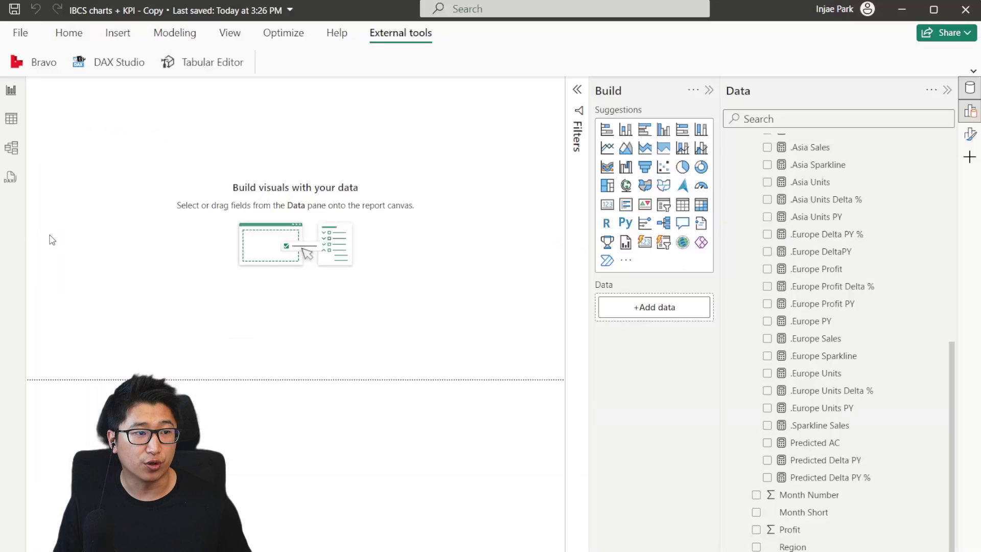
# Step: Review the reformatted DAX of .Asia Units PY and the .Europe Delta PY %, Profit, Profit Delta % and Profit PY measures
pyautogui.click(859, 201)
pyautogui.click(846, 217)
pyautogui.click(848, 234)
pyautogui.click(851, 268)
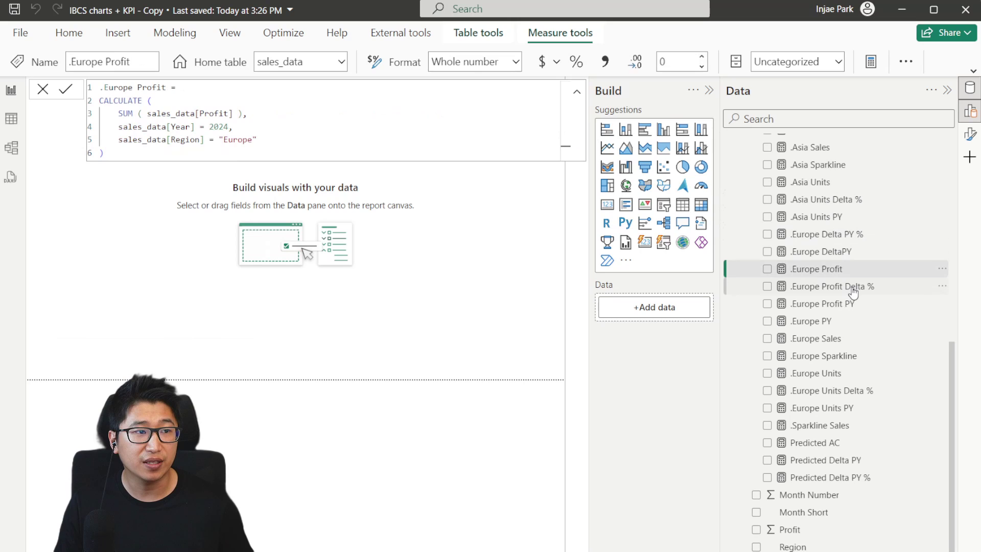
pyautogui.click(852, 290)
pyautogui.click(855, 306)
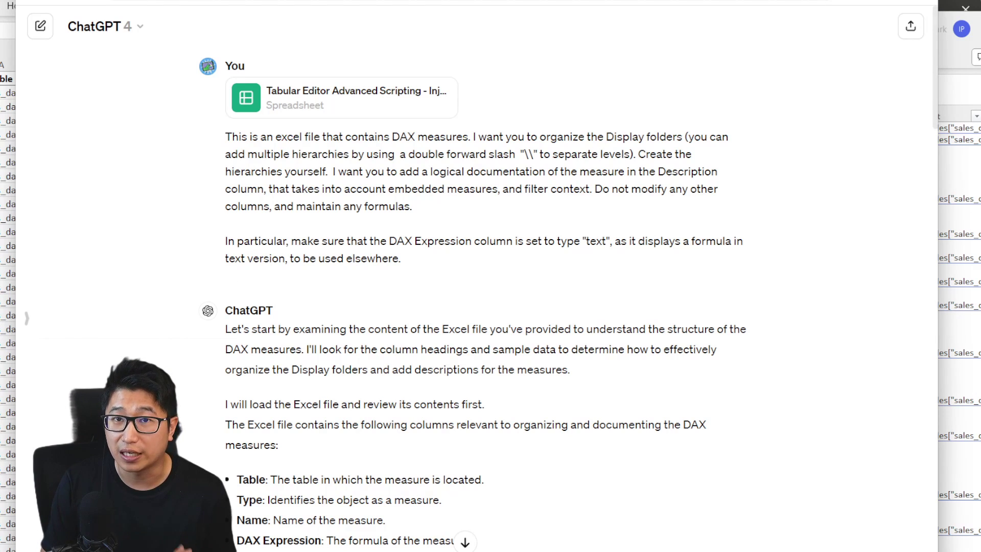
pyautogui.hotkey('alt', 'Tab')
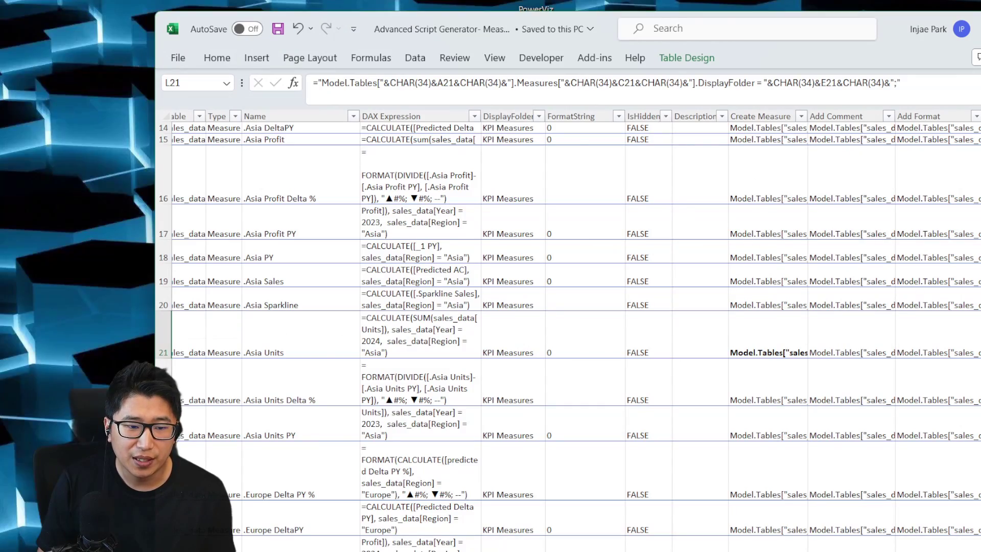
# Step: Switch to the generated-descriptions workbook and read the first descriptions, the H2 description and D2's expression
pyautogui.hotkey('alt', 'Tab')
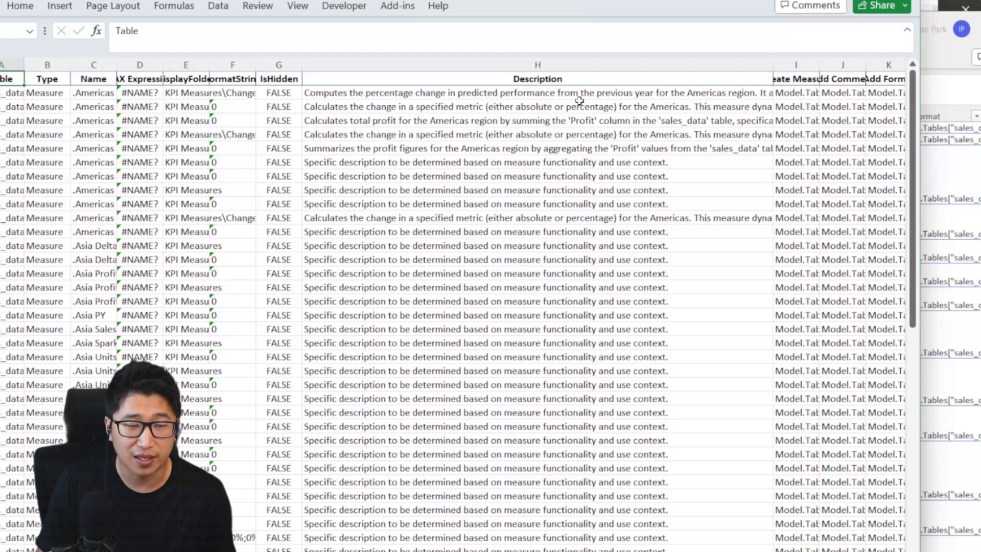
pyautogui.moveTo(578, 105); pyautogui.dragTo(614, 145)
pyautogui.click(636, 203)
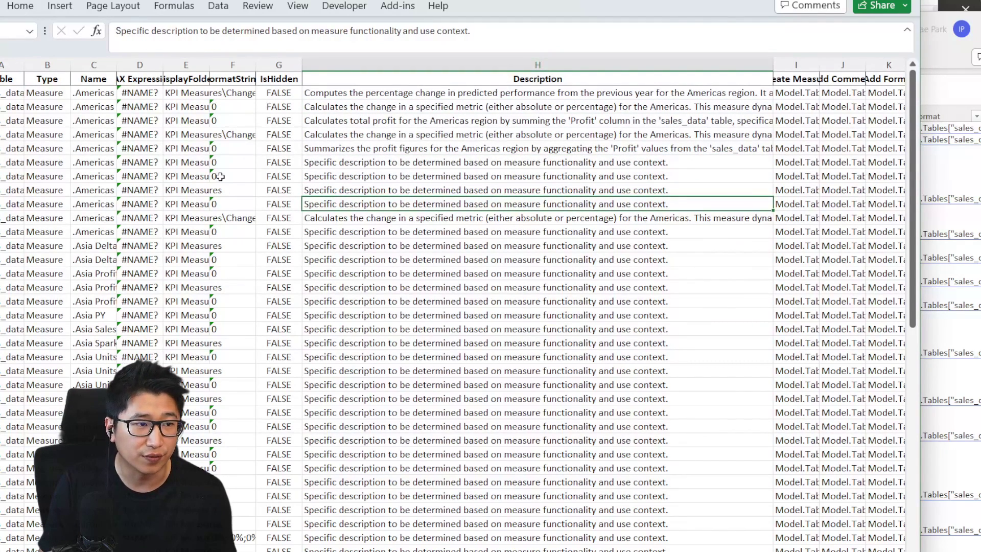
pyautogui.click(152, 94)
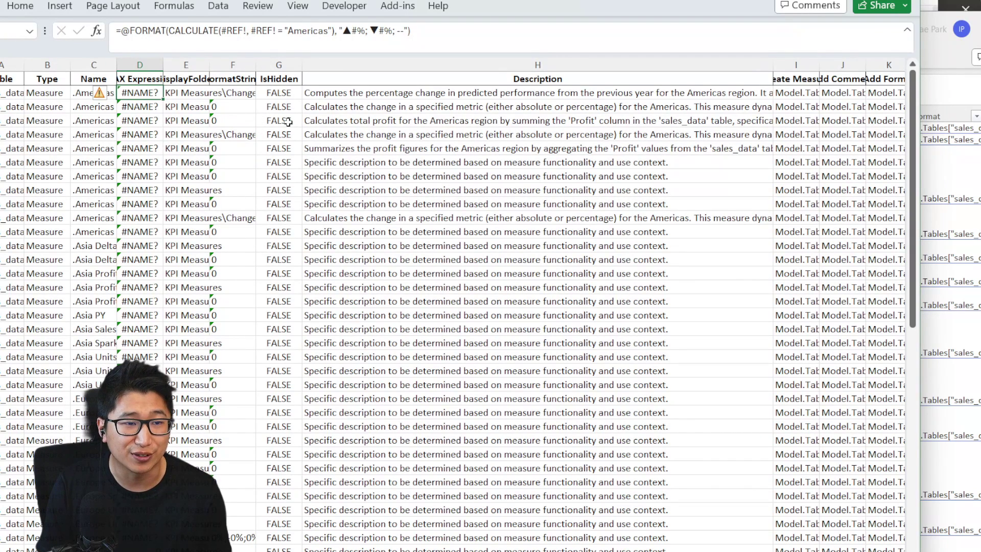
pyautogui.click(611, 93)
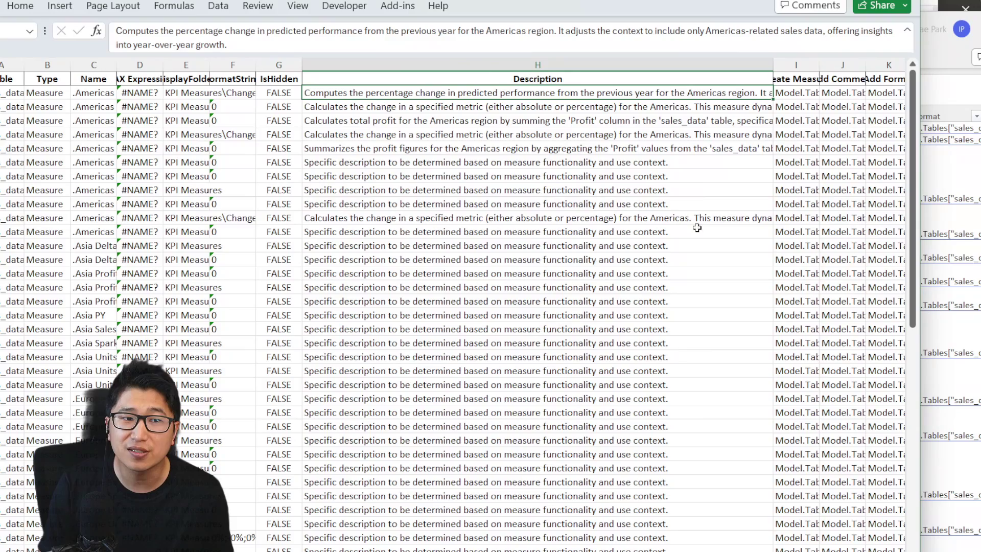
# Step: Compare the written Americas descriptions at the top against the block of placeholder descriptions below
pyautogui.moveTo(699, 174); pyautogui.dragTo(685, 409)
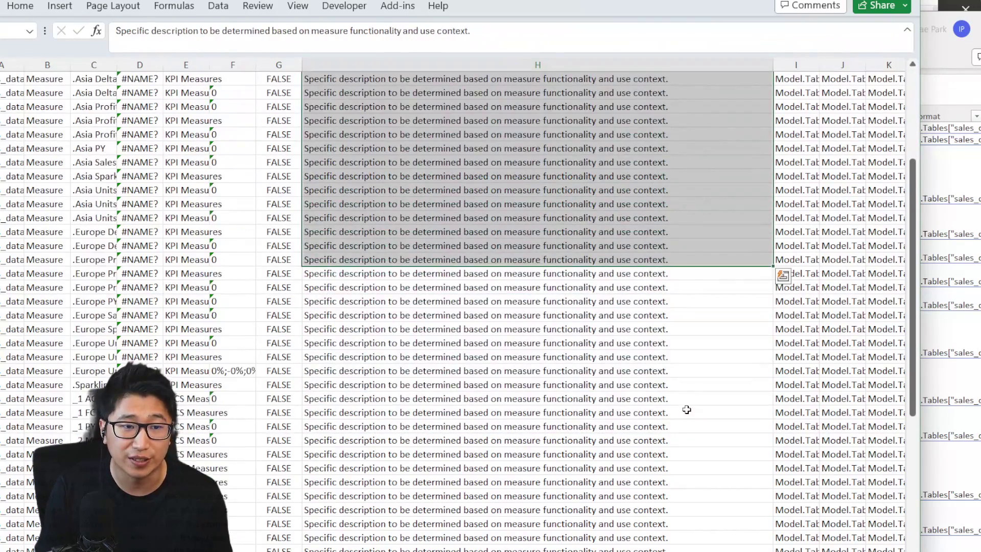
pyautogui.scroll(-9, 664, 388)
pyautogui.scroll(5, 664, 404)
pyautogui.scroll(10, 674, 358)
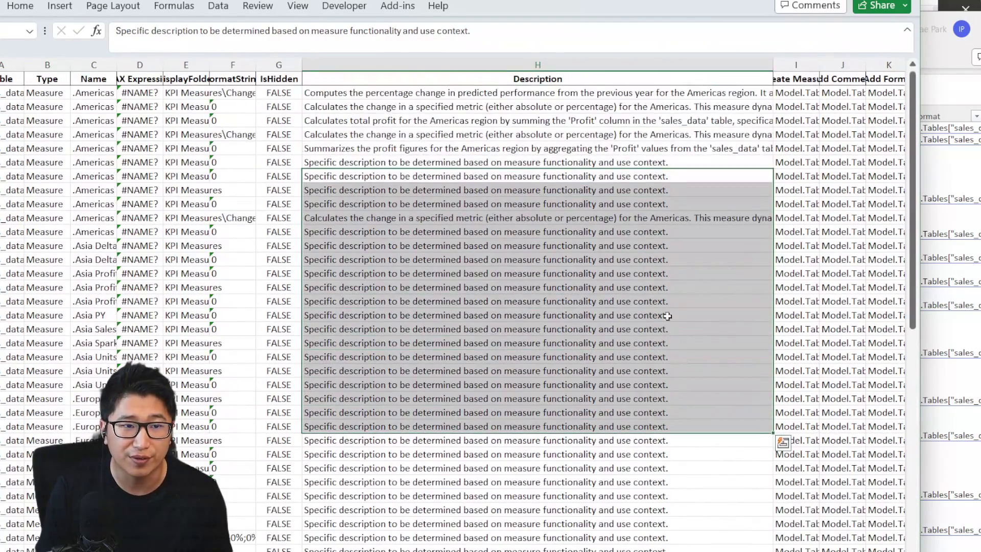
pyautogui.click(681, 188)
pyautogui.moveTo(676, 92); pyautogui.dragTo(704, 151)
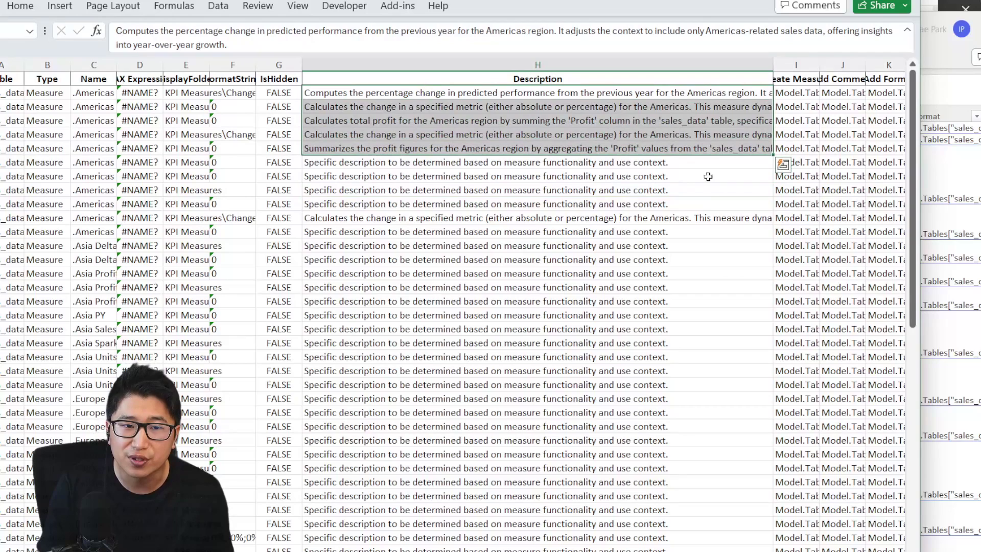
pyautogui.click(707, 216)
pyautogui.moveTo(649, 164); pyautogui.dragTo(633, 413)
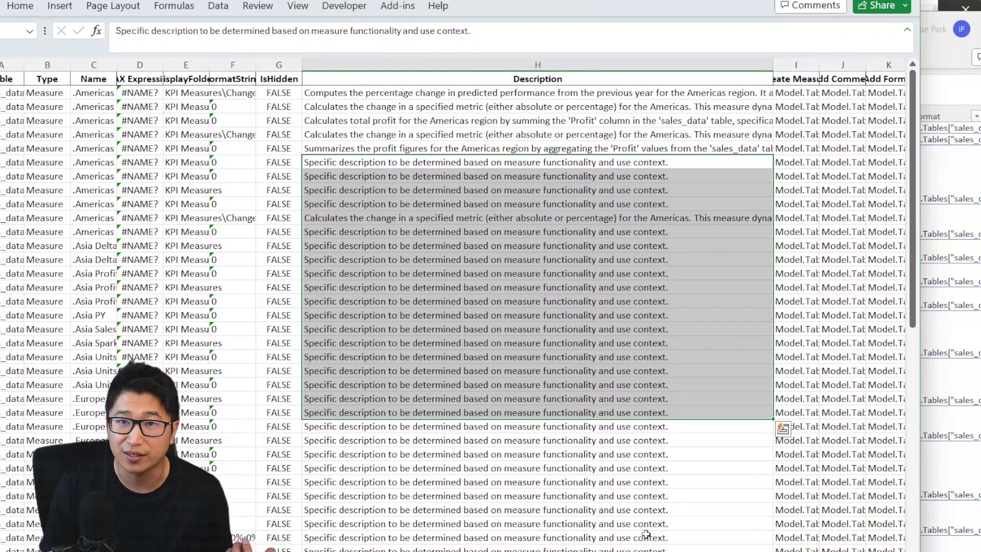